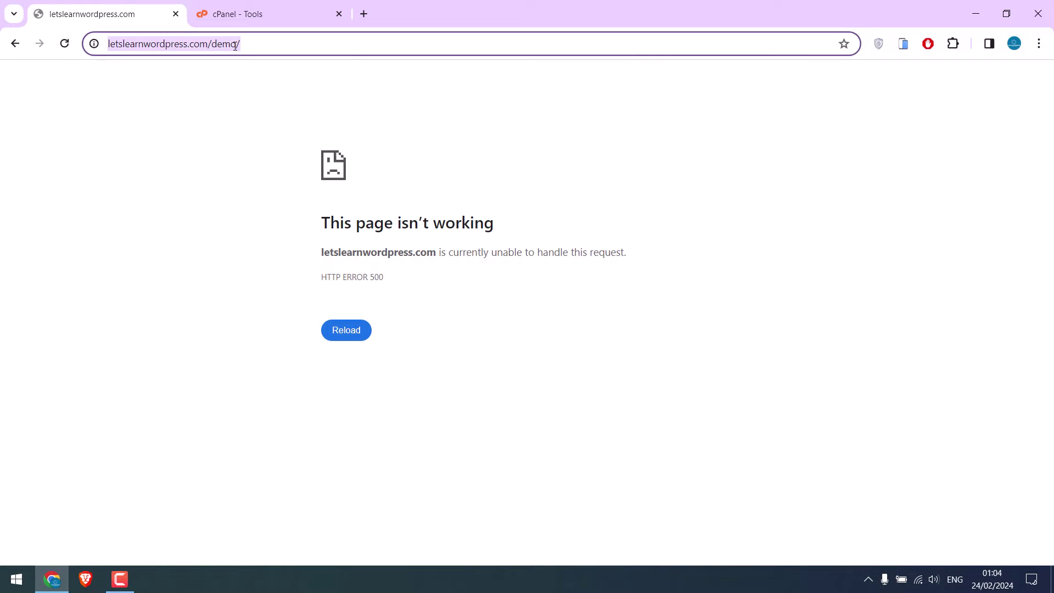
Reload the demo site and load its wp-admin/ page; both fail with HTTP 500
{"action": "key", "text": "Return"}
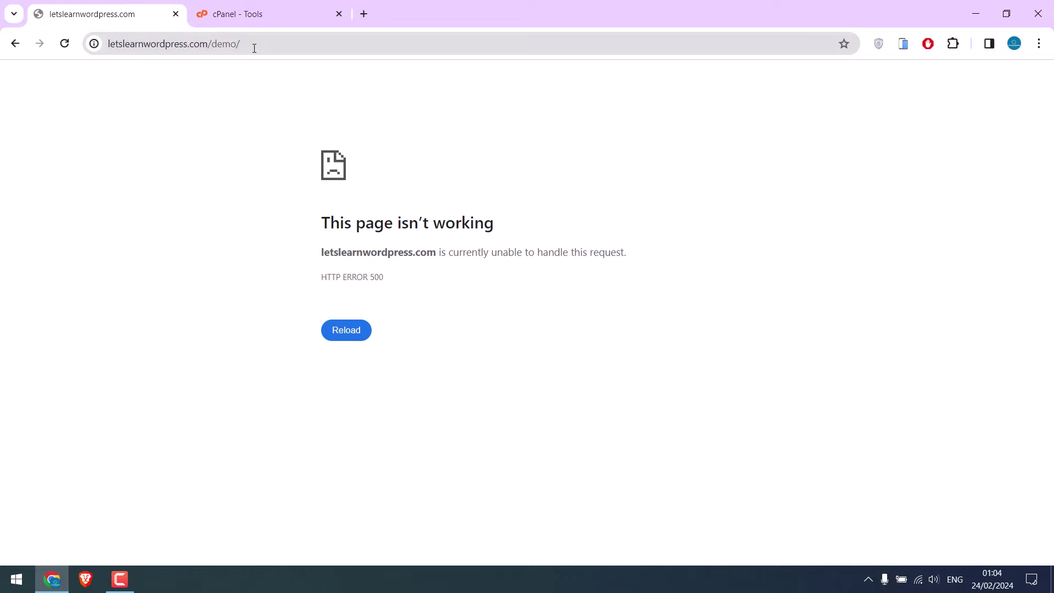
{"action": "left_click", "coordinate": [294, 47]}
{"action": "type", "text": "wp-adm"}
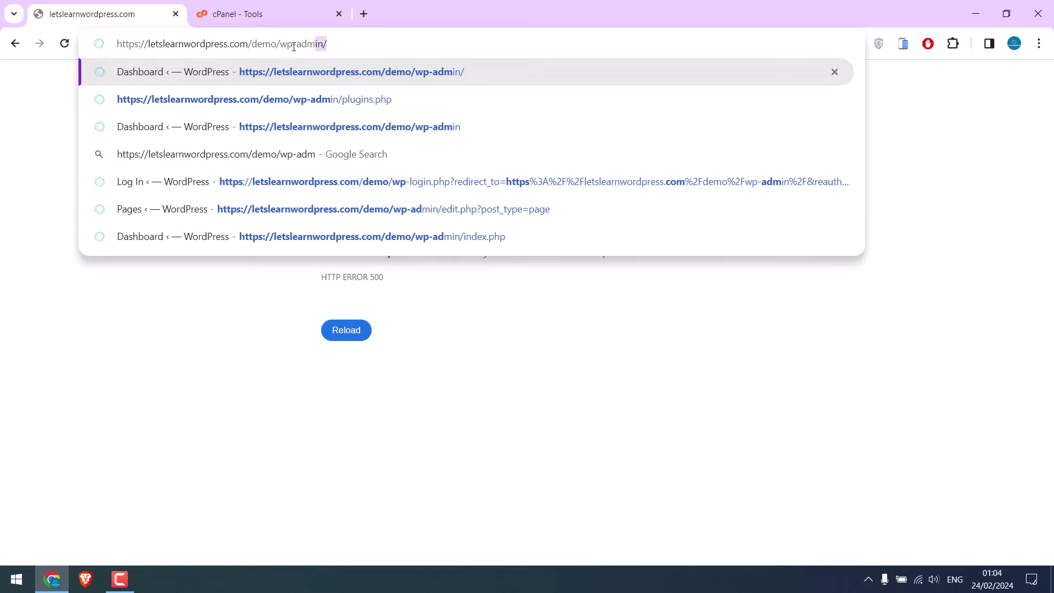
{"action": "type", "text": "in/"}
{"action": "key", "text": "Return"}
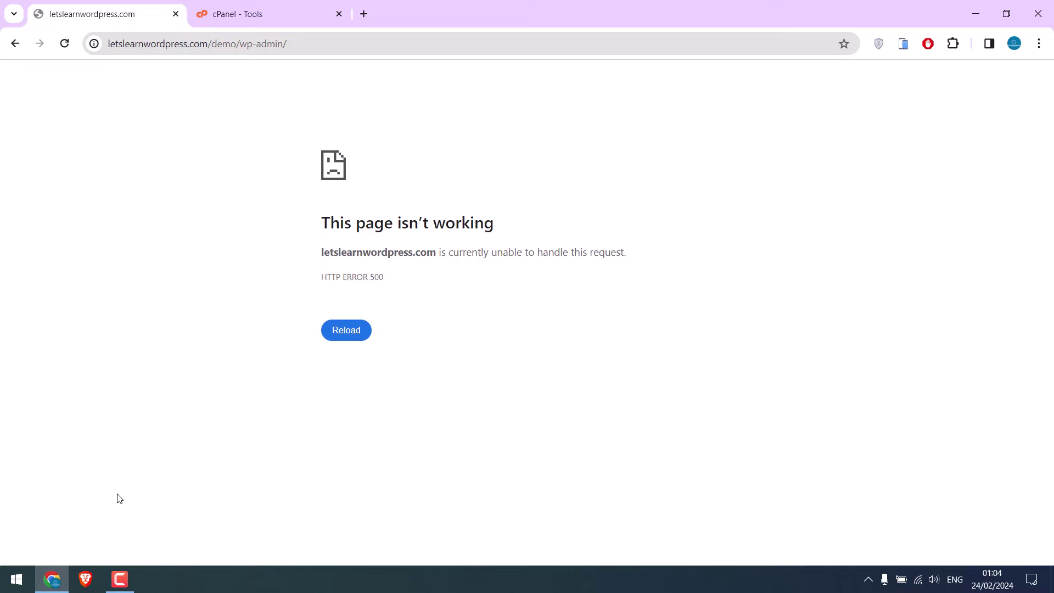
Open Downloads via This PC and locate the backup ZIP and SQL dump files
{"action": "left_click", "coordinate": [52, 580]}
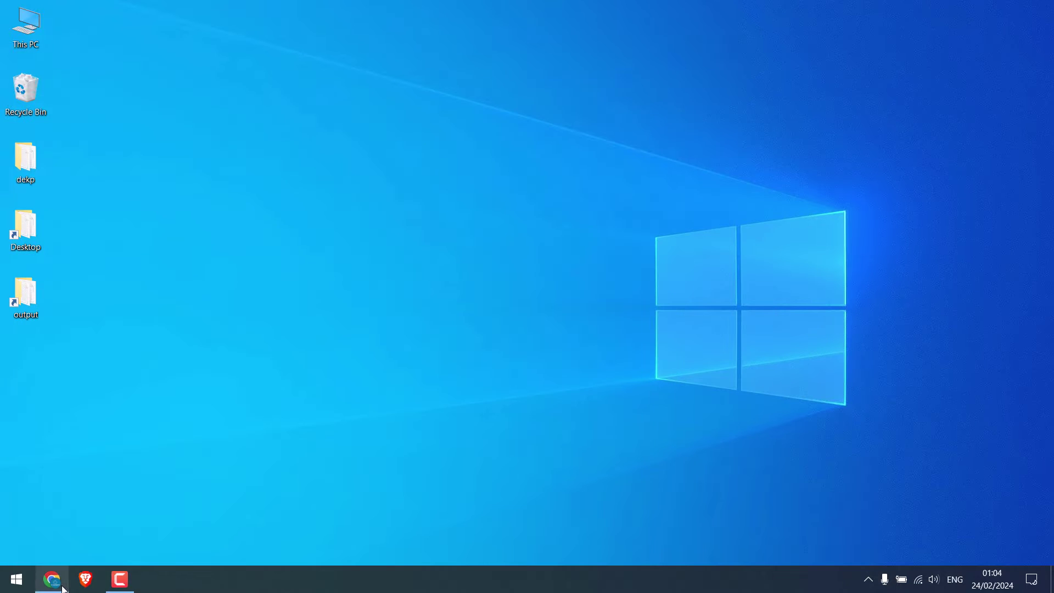
{"action": "double_click", "coordinate": [33, 44]}
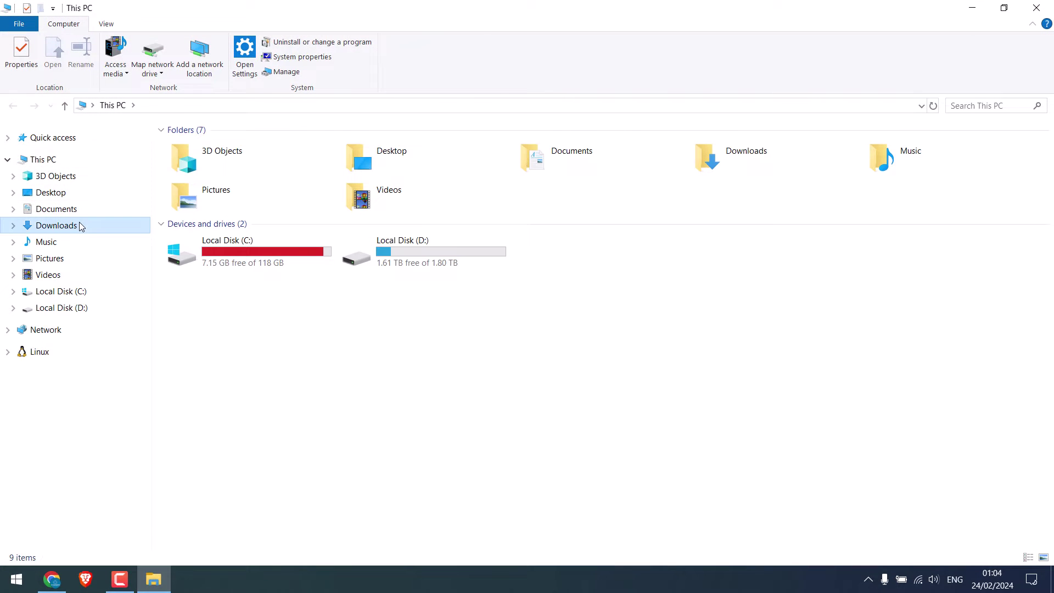
{"action": "left_click", "coordinate": [56, 225]}
{"action": "left_click_drag", "start_coordinate": [296, 270], "coordinate": [228, 159]}
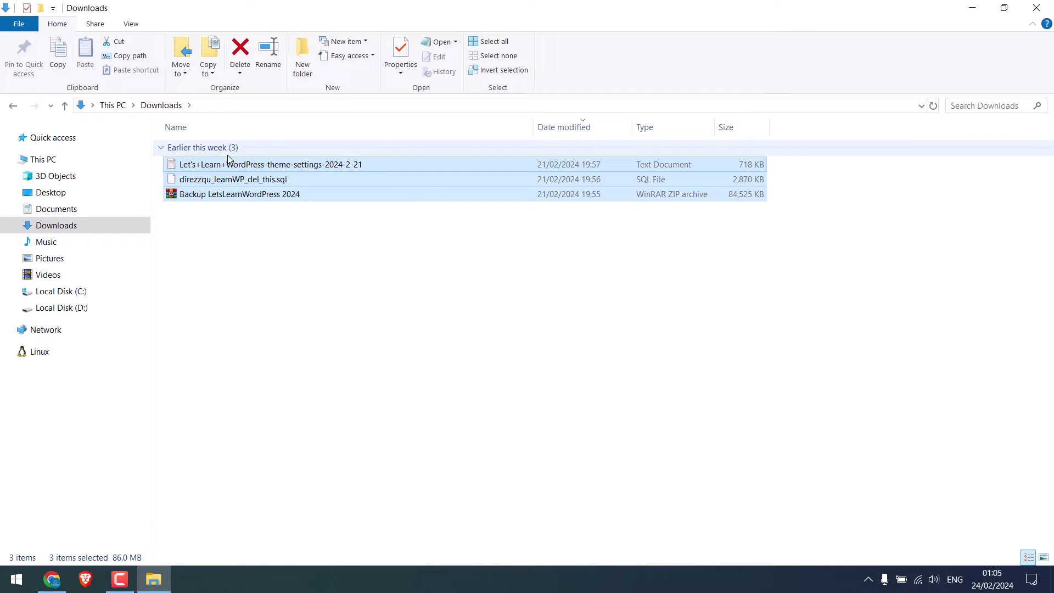
{"action": "left_click", "coordinate": [236, 195]}
{"action": "left_click", "coordinate": [236, 181]}
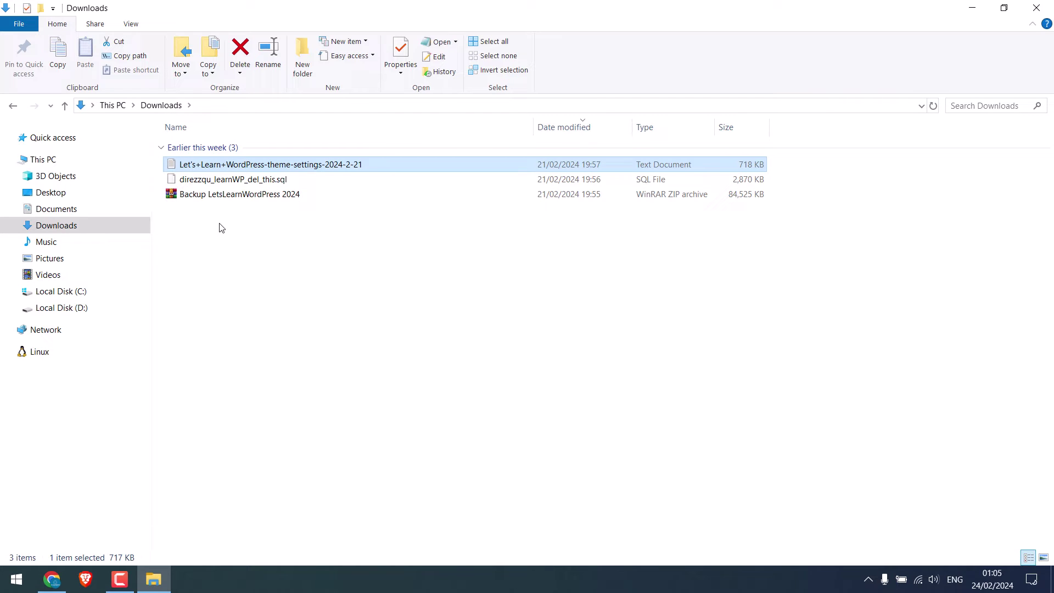
Open cPanel File Manager and enter the demo site's folder in public_html
{"action": "left_click", "coordinate": [53, 577]}
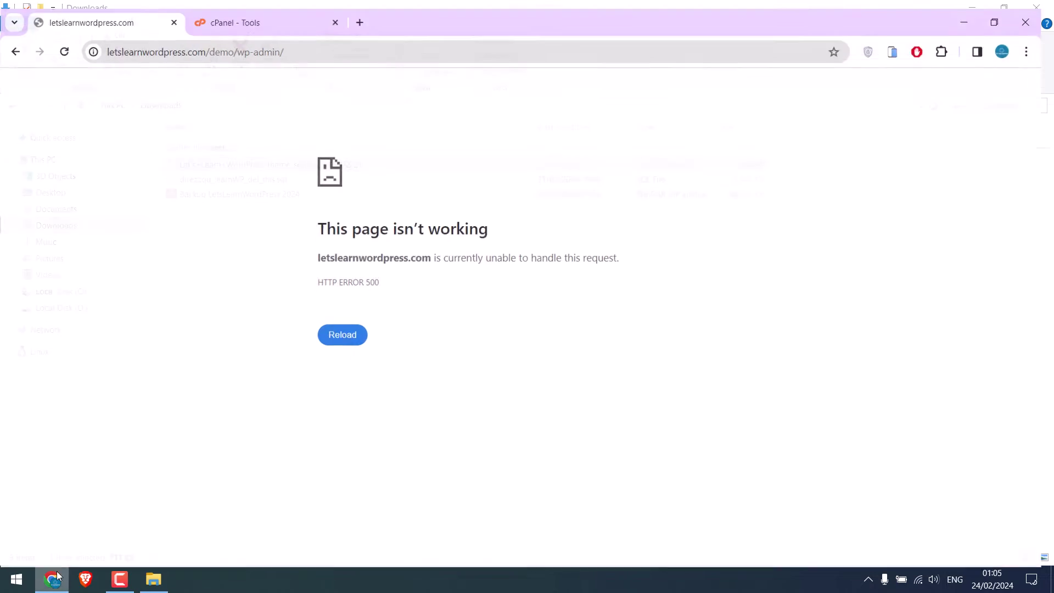
{"action": "left_click", "coordinate": [247, 22]}
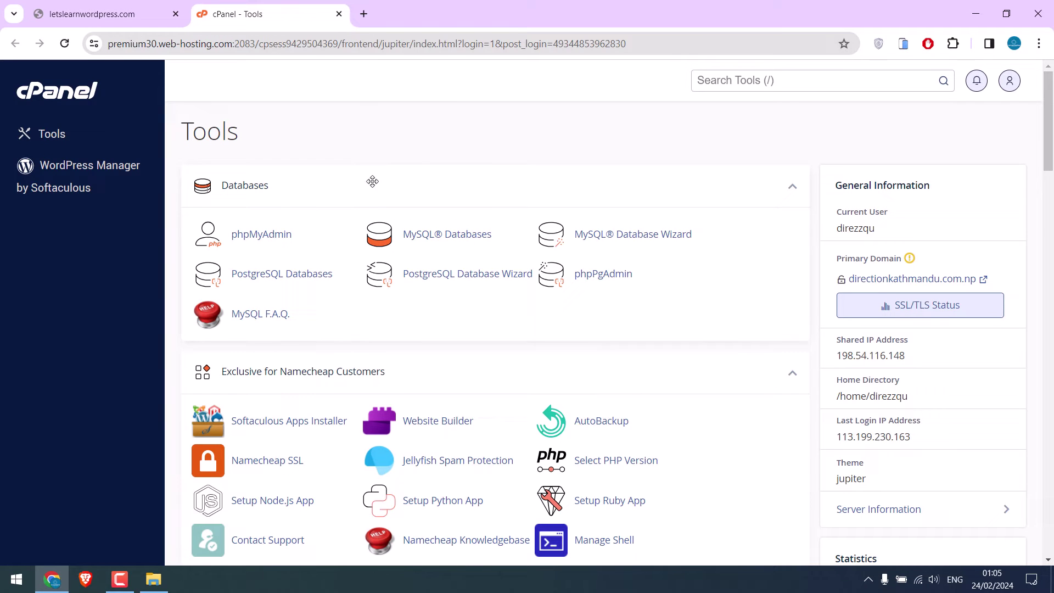
{"action": "scroll", "coordinate": [368, 187], "scroll_direction": "down", "scroll_amount": 5}
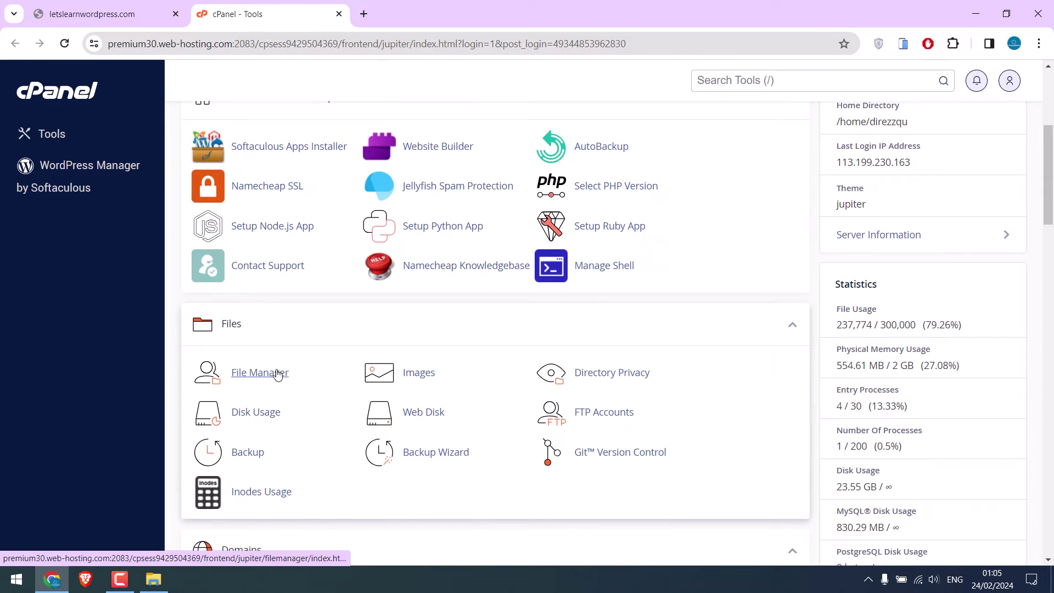
{"action": "left_click", "coordinate": [267, 373]}
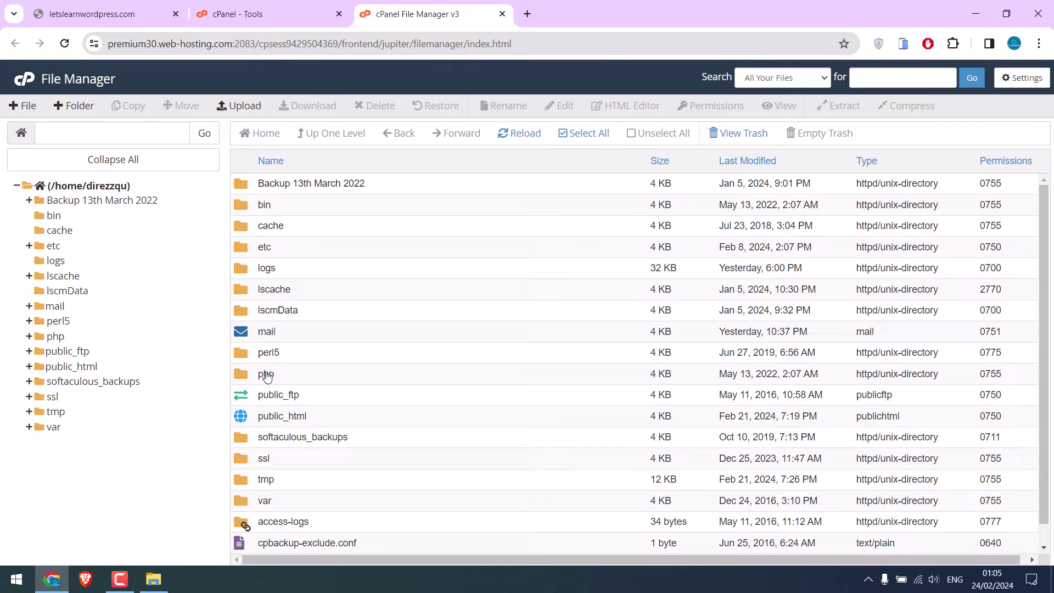
{"action": "double_click", "coordinate": [254, 417]}
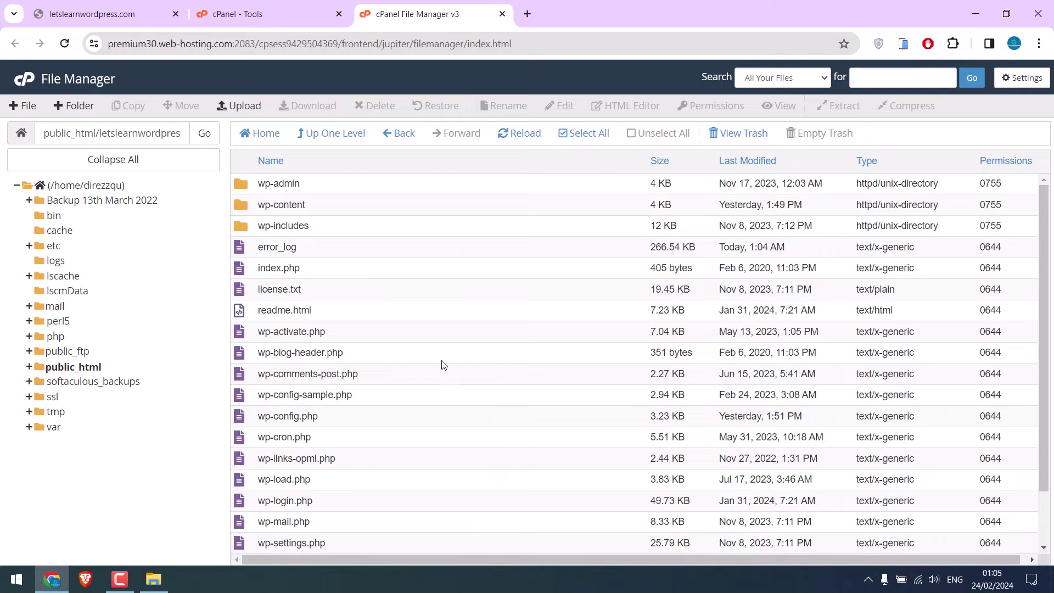
{"action": "mouse_move", "coordinate": [1048, 215]}
{"action": "left_mouse_down"}
{"action": "mouse_move", "coordinate": [1045, 317]}
{"action": "mouse_move", "coordinate": [1046, 264]}
{"action": "left_mouse_up"}
Turn on Show Hidden Files in File Manager settings and save
{"action": "left_click", "coordinate": [1022, 77]}
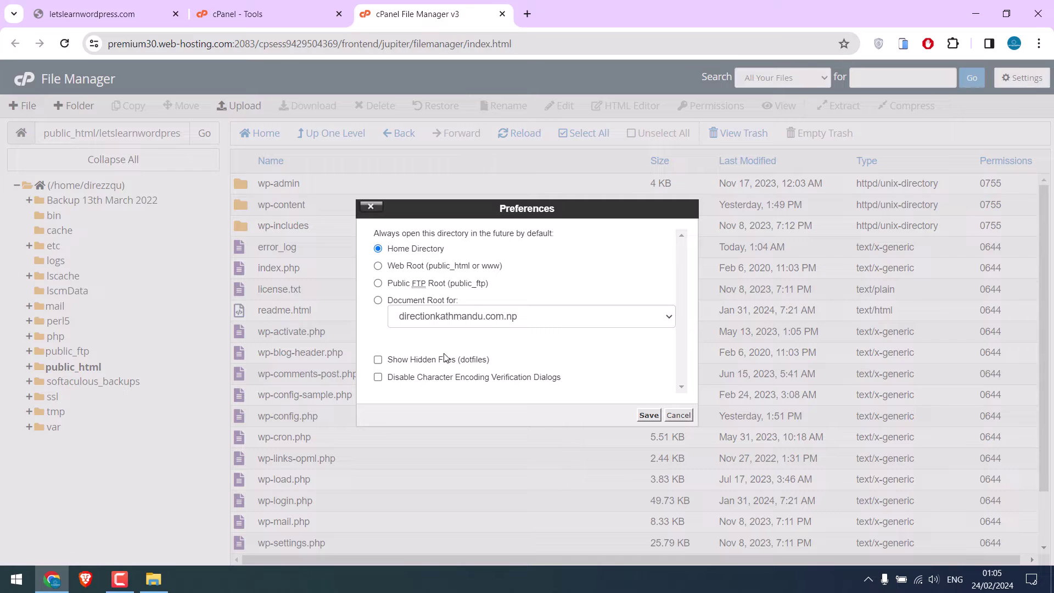
{"action": "left_click", "coordinate": [445, 360]}
{"action": "left_click", "coordinate": [648, 415]}
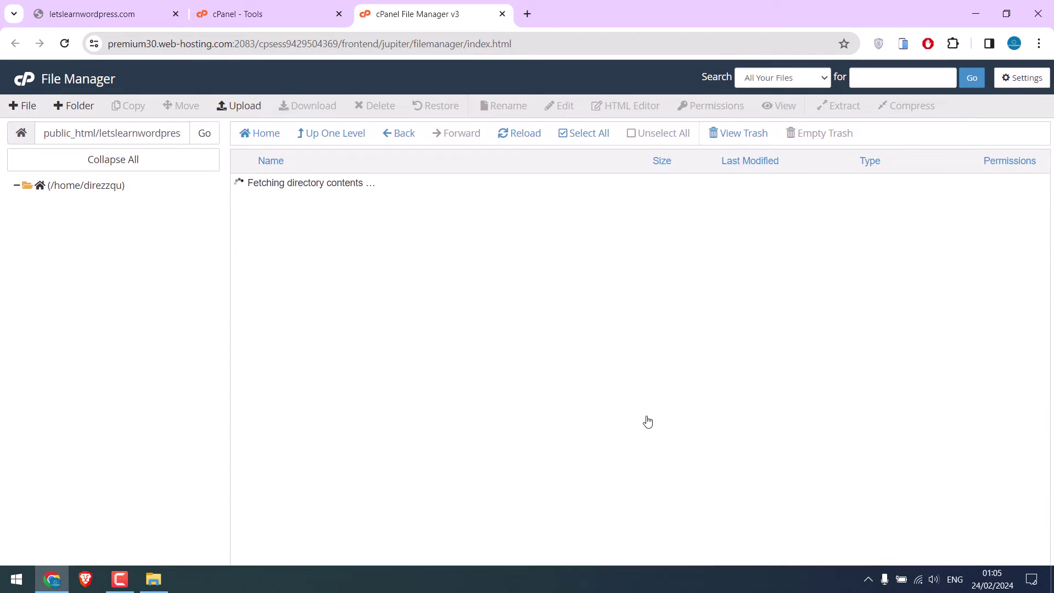
Permanently delete every file in the demo folder, skipping the trash
{"action": "left_click", "coordinate": [583, 133]}
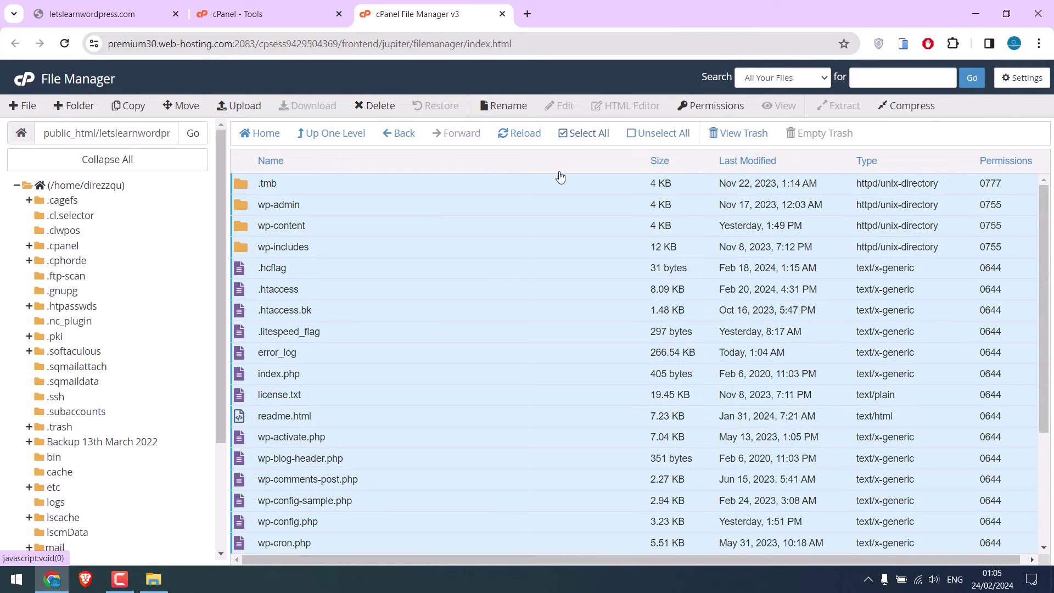
{"action": "left_click", "coordinate": [376, 105]}
{"action": "left_click", "coordinate": [549, 384]}
{"action": "left_click", "coordinate": [641, 419]}
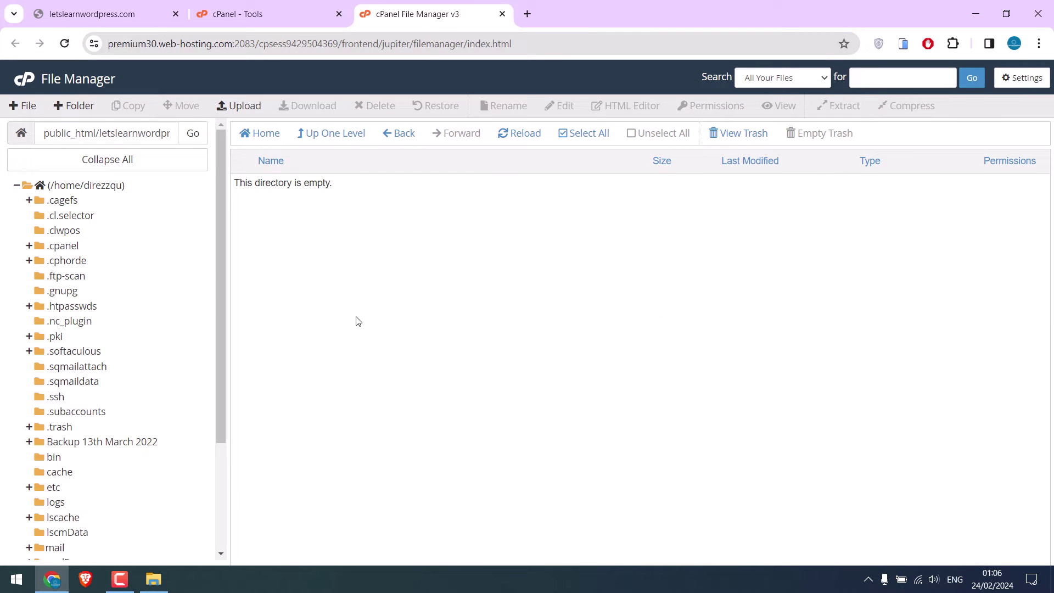
Upload Backup LetsLearnWordPress 2024.zip (82.54 MB) into the demo folder and return to its listing
{"action": "left_click", "coordinate": [153, 579]}
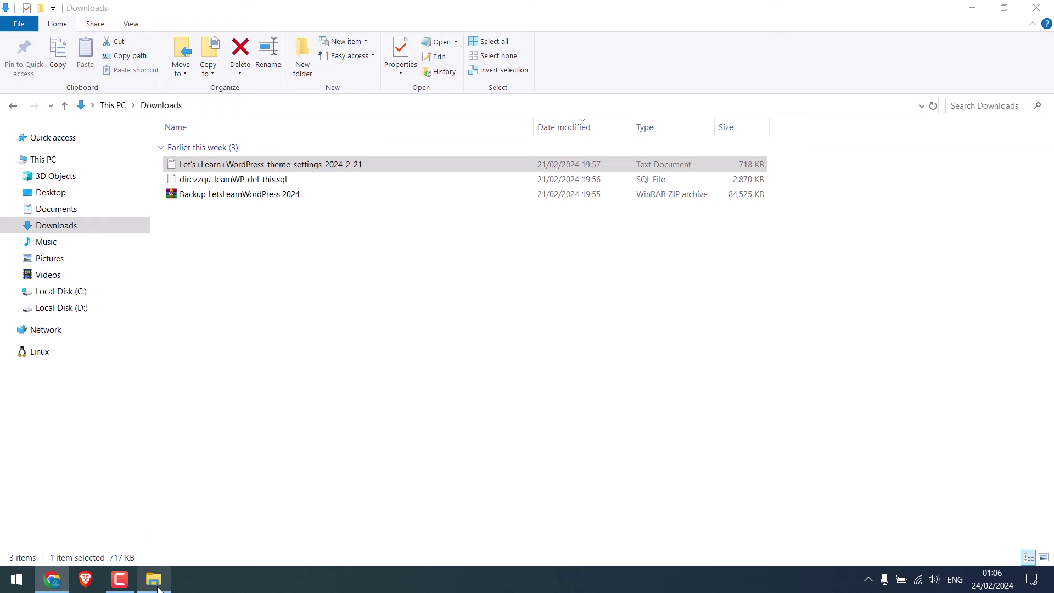
{"action": "left_click", "coordinate": [229, 198]}
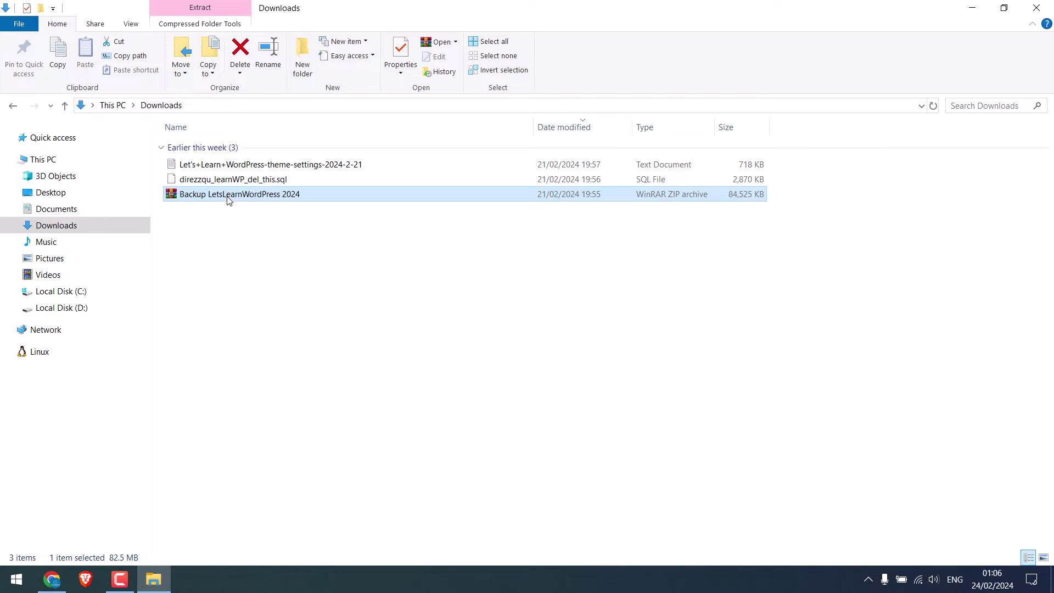
{"action": "left_click", "coordinate": [164, 573]}
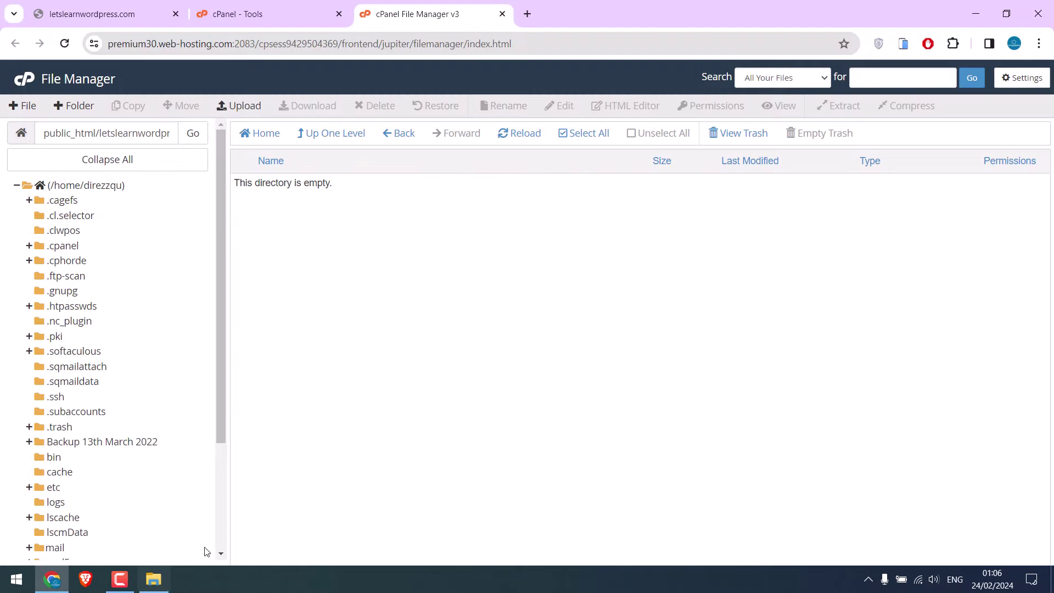
{"action": "left_click", "coordinate": [242, 106]}
{"action": "left_click", "coordinate": [155, 576]}
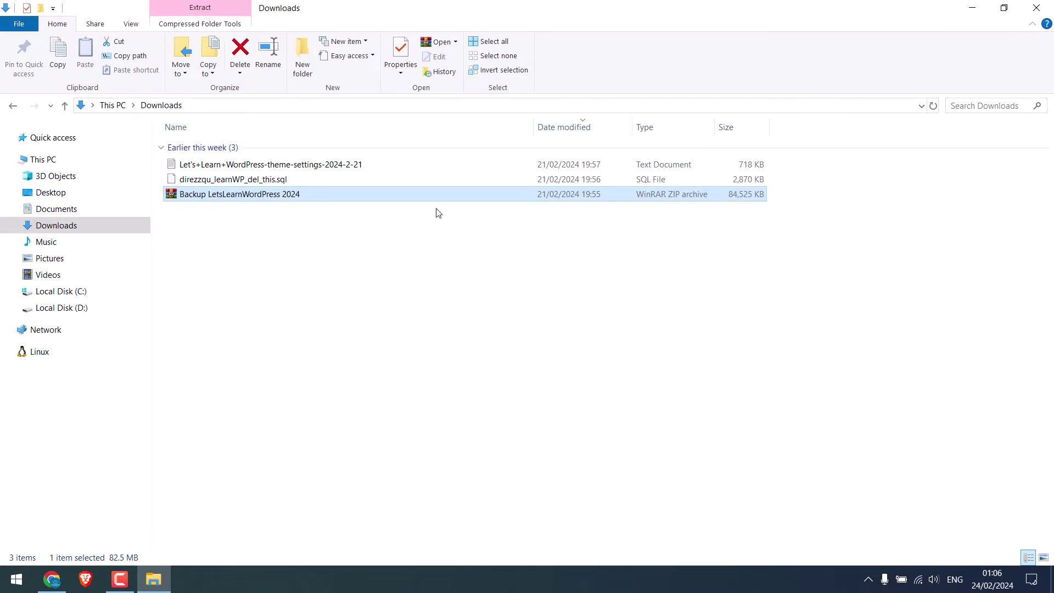
{"action": "double_click", "coordinate": [597, 4]}
{"action": "left_click_drag", "start_coordinate": [468, 20], "coordinate": [929, 87]}
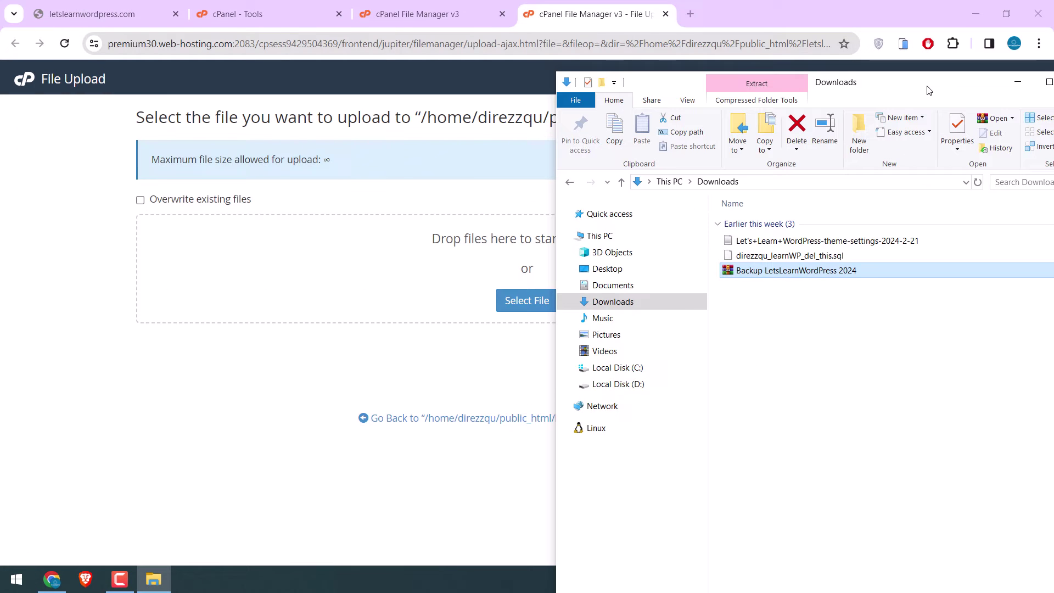
{"action": "left_click_drag", "start_coordinate": [749, 338], "coordinate": [440, 277]}
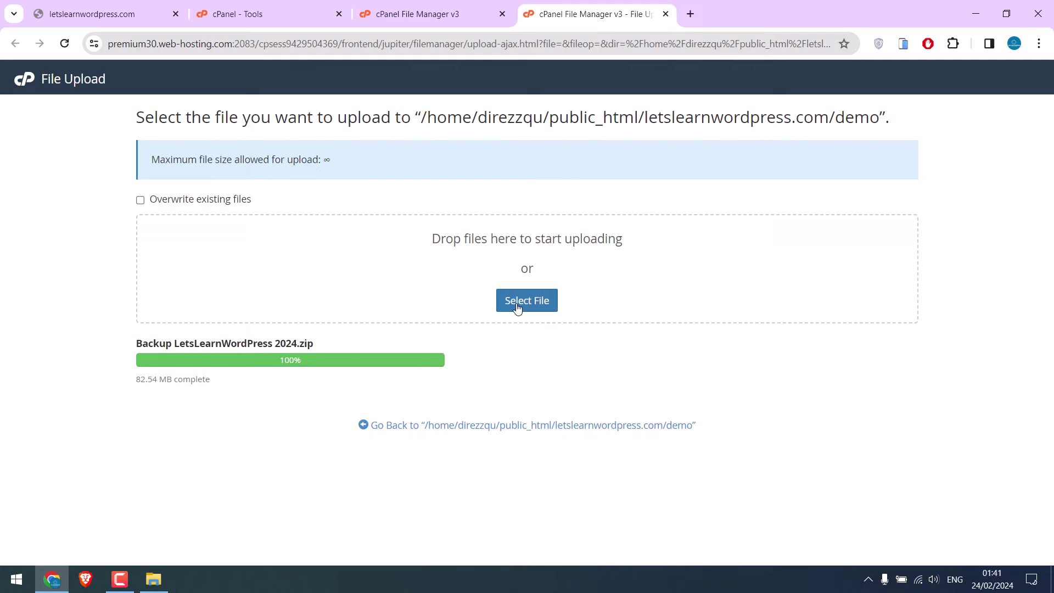
{"action": "left_click", "coordinate": [518, 434]}
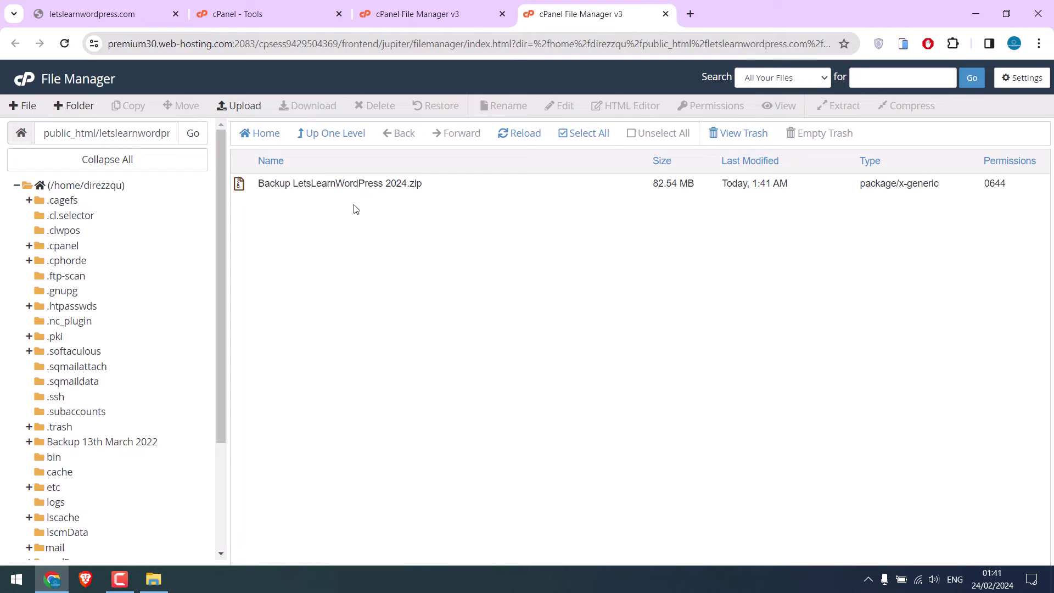
Extract the backup ZIP in place and reload to show wp-admin, wp-content and wp-includes
{"action": "right_click", "coordinate": [337, 184]}
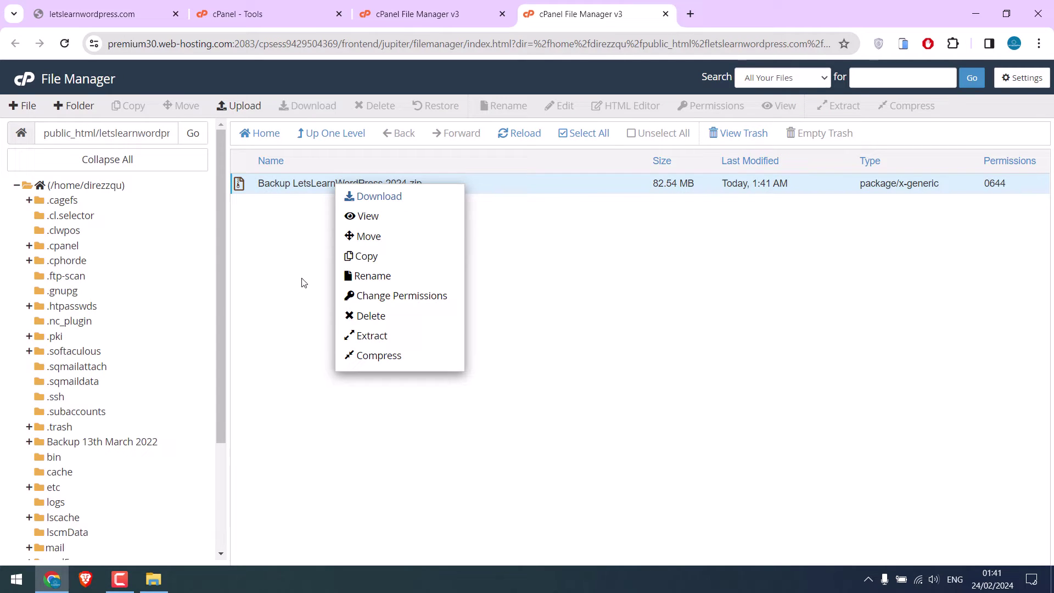
{"action": "left_click", "coordinate": [433, 336]}
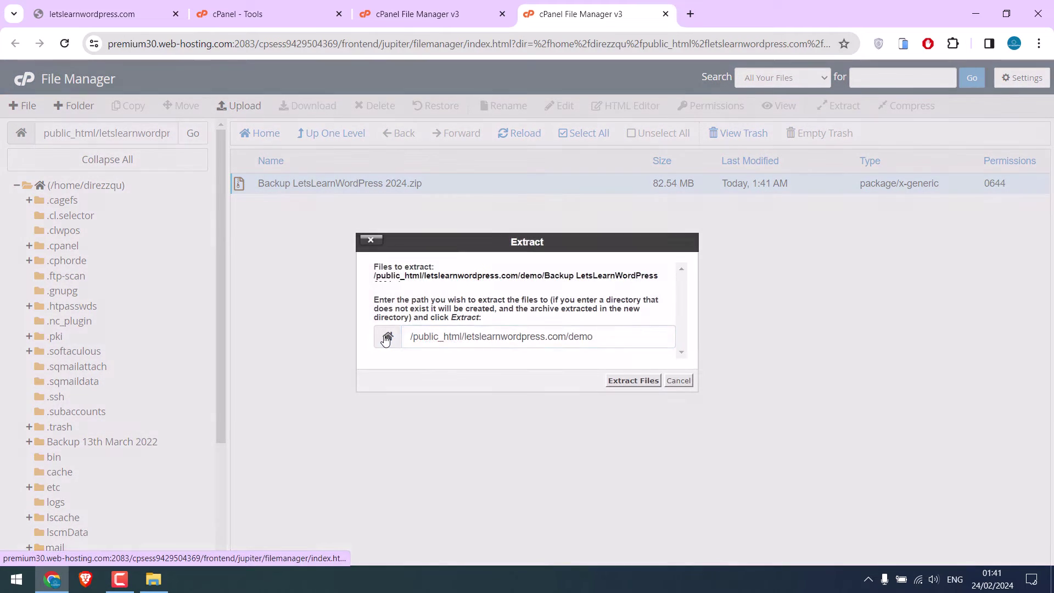
{"action": "left_click", "coordinate": [630, 381]}
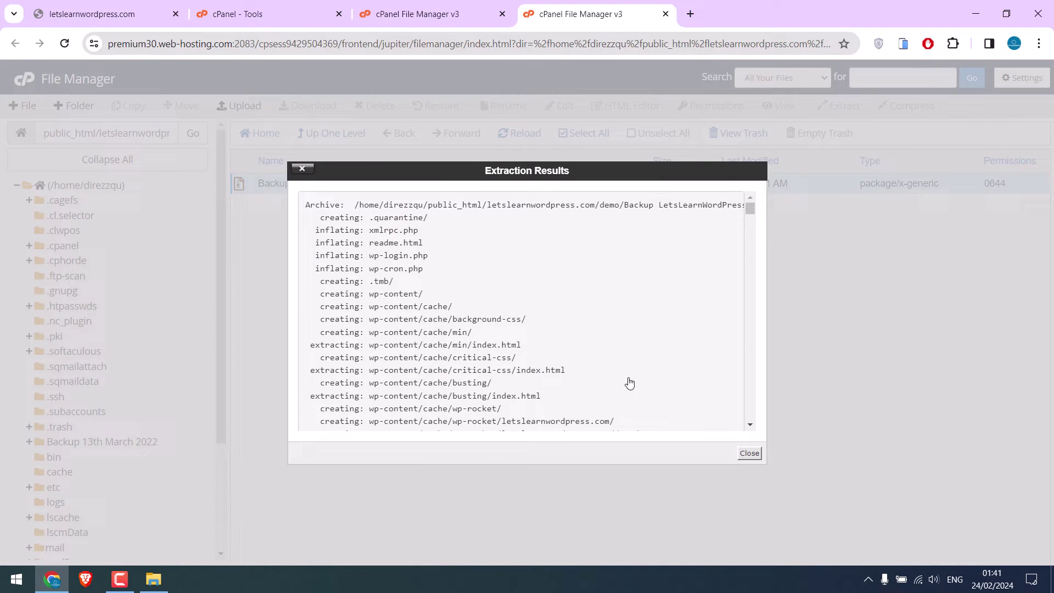
{"action": "left_click", "coordinate": [749, 453]}
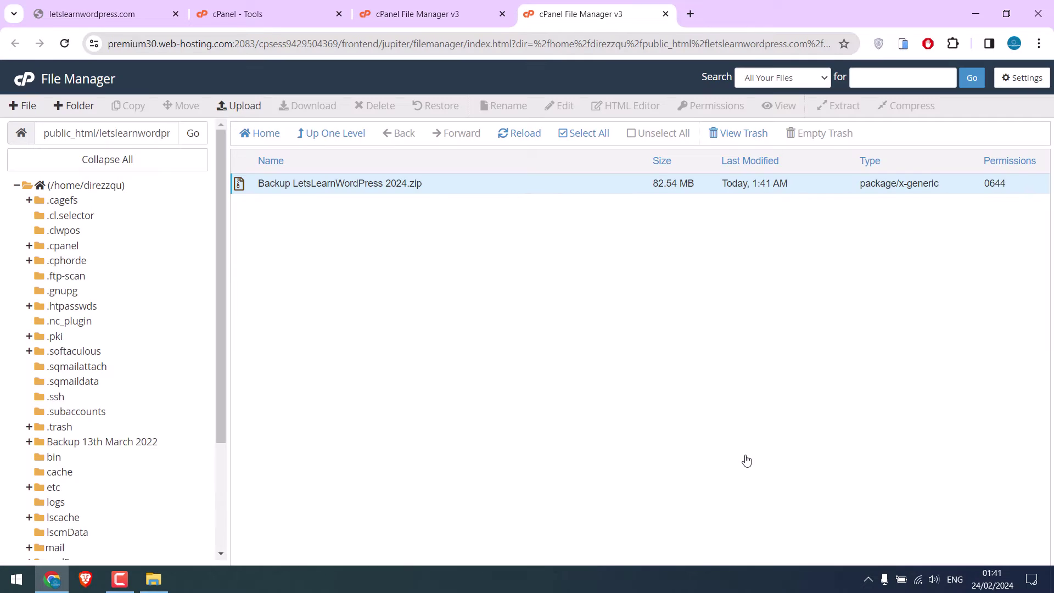
{"action": "left_click", "coordinate": [519, 134]}
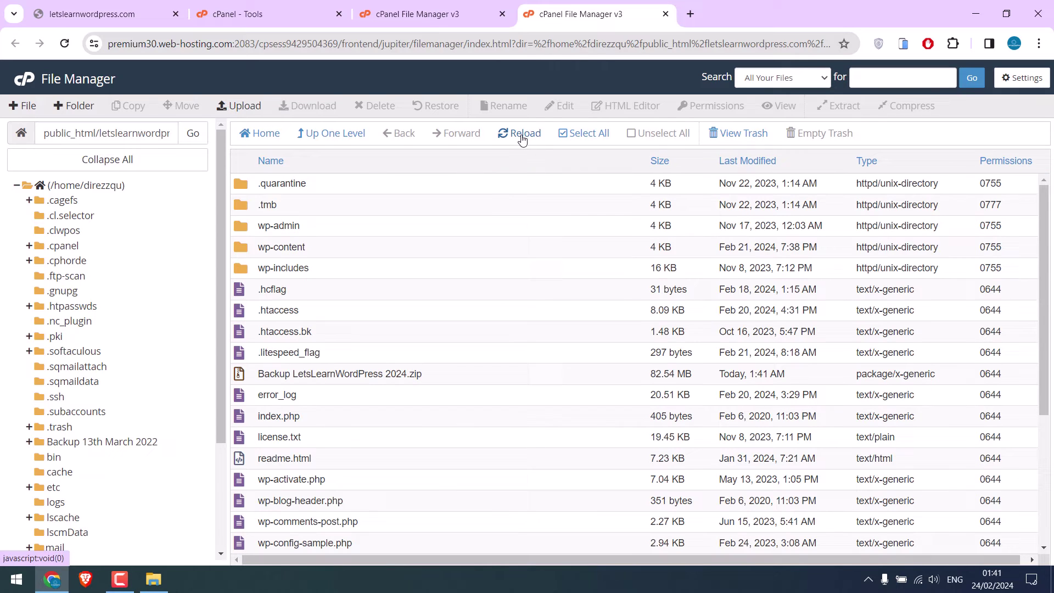
Delete the uploaded backup ZIP from the demo folder
{"action": "right_click", "coordinate": [248, 378]}
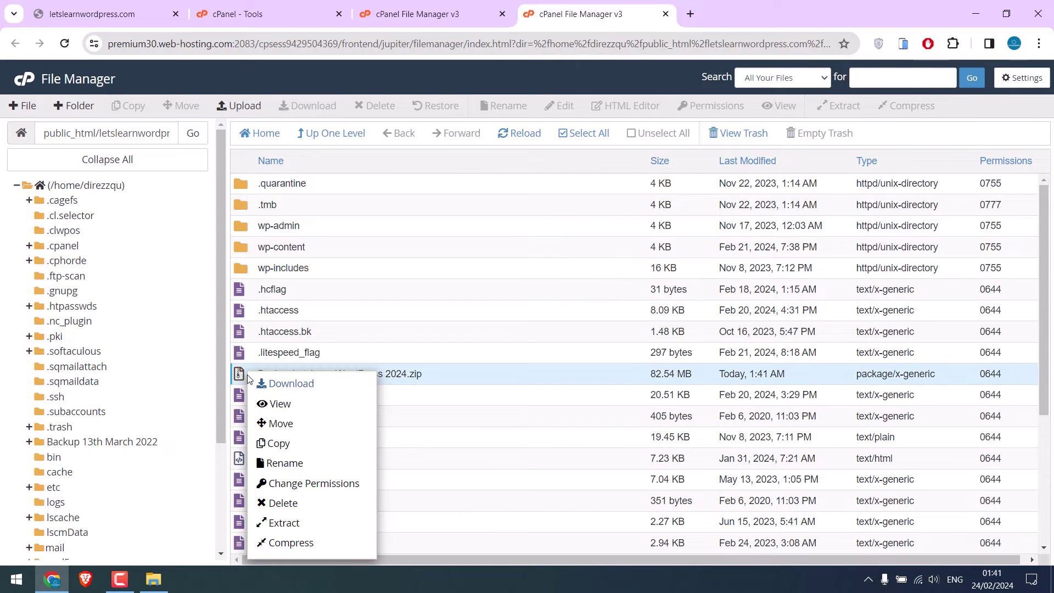
{"action": "left_click", "coordinate": [295, 501]}
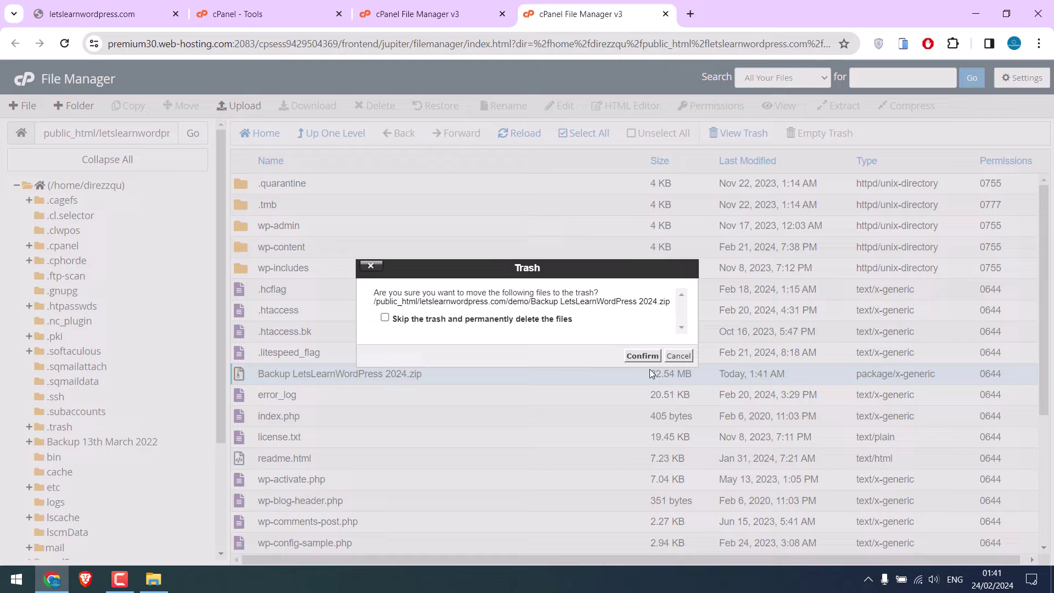
{"action": "left_click", "coordinate": [641, 356]}
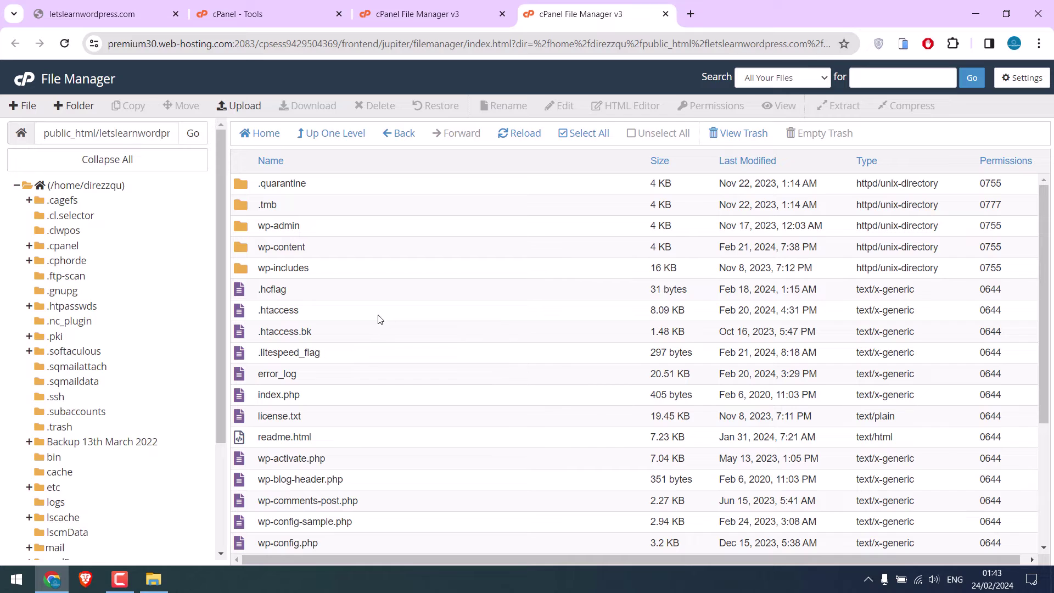
Open phpMyAdmin from the Databases section of cPanel Tools
{"action": "left_click", "coordinate": [296, 15]}
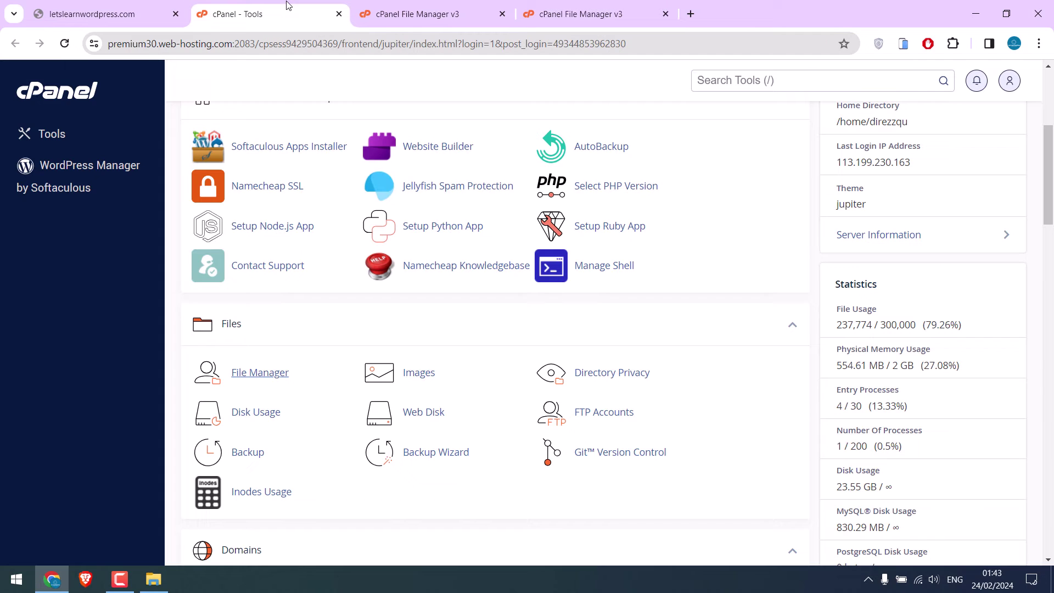
{"action": "scroll", "coordinate": [386, 354], "scroll_direction": "up", "scroll_amount": 5}
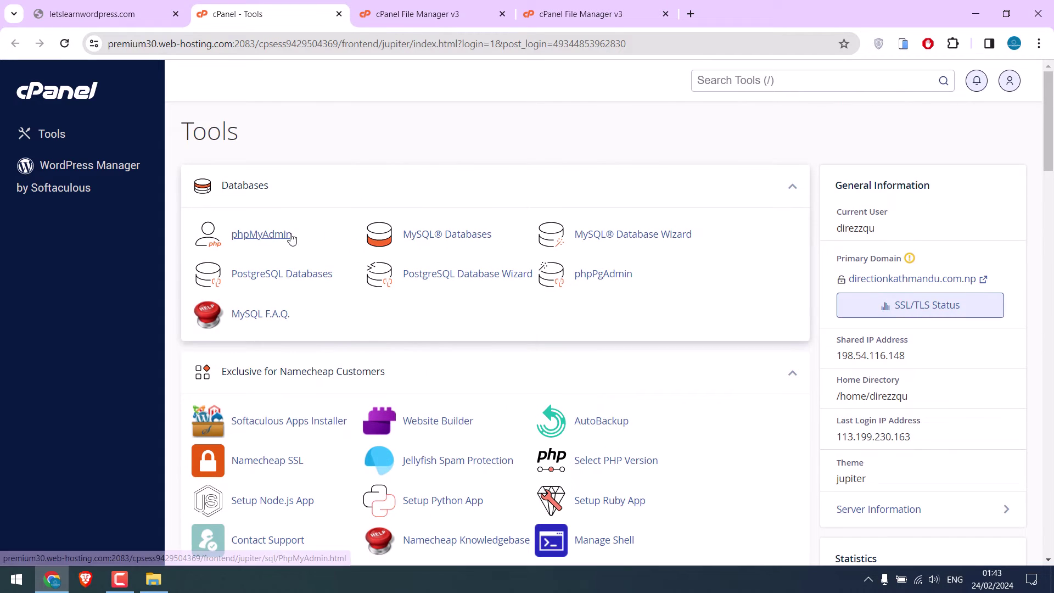
{"action": "left_click", "coordinate": [269, 235]}
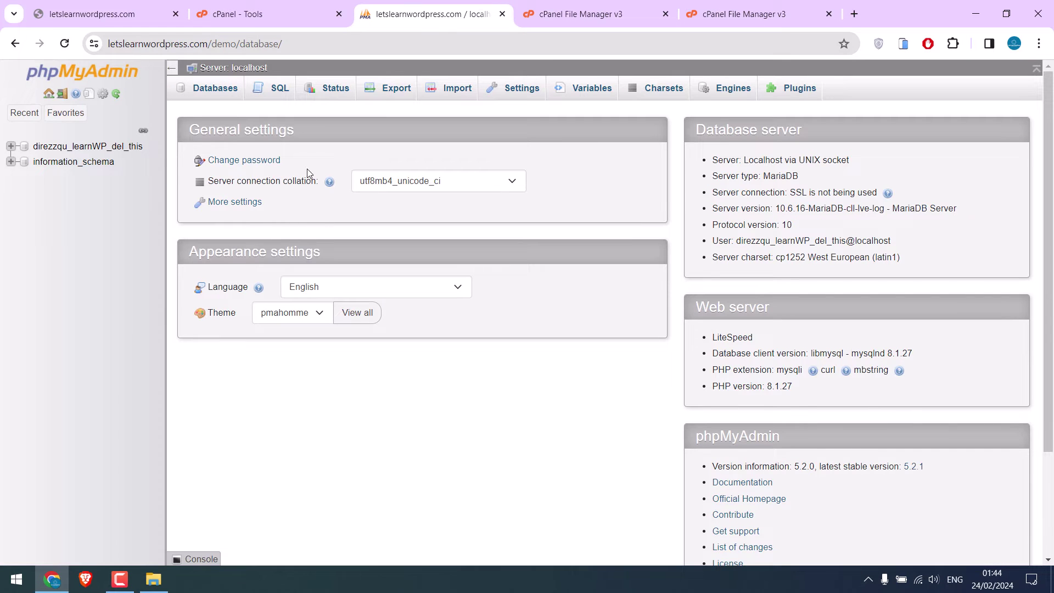
Close both File Manager tabs and open the WordPress database's table list
{"action": "left_click", "coordinate": [828, 14]}
{"action": "left_click", "coordinate": [666, 13]}
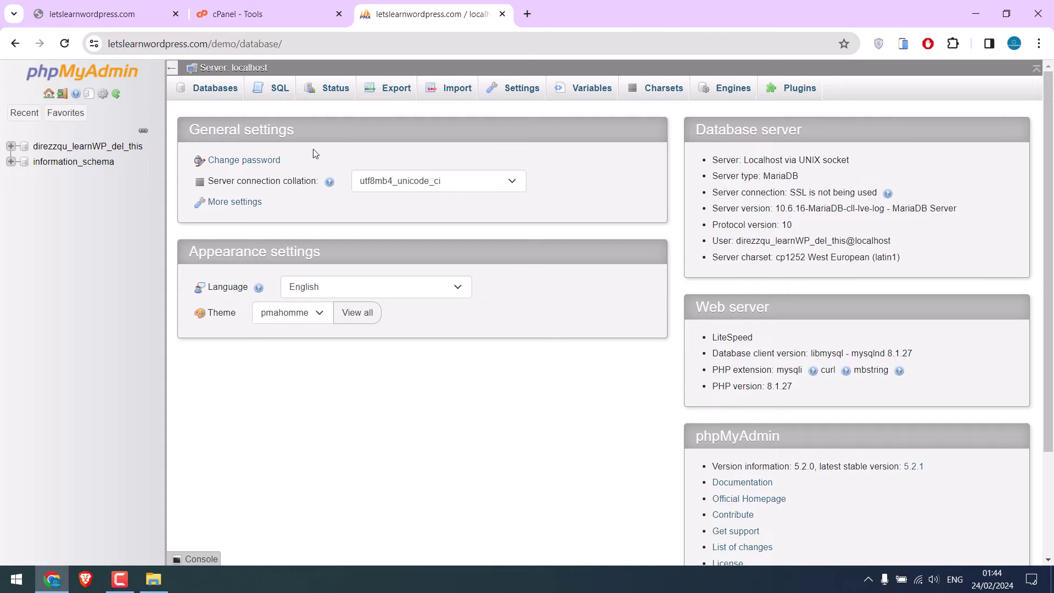
{"action": "left_click", "coordinate": [120, 147]}
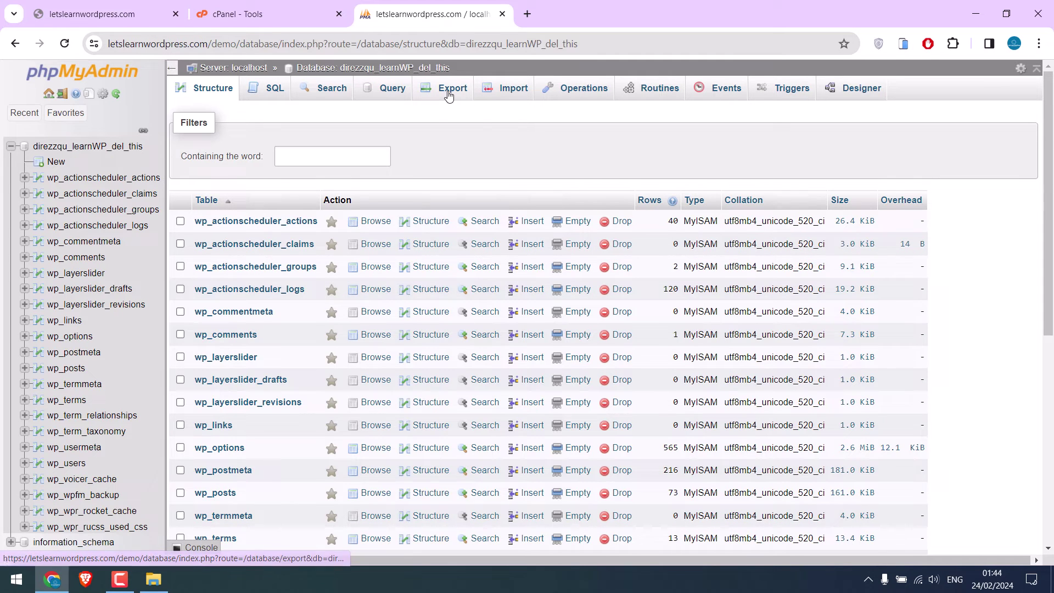
Drop all 23 wp_ tables from the database
{"action": "scroll", "coordinate": [404, 235], "scroll_direction": "down", "scroll_amount": 3}
{"action": "scroll", "coordinate": [329, 308], "scroll_direction": "down", "scroll_amount": 4}
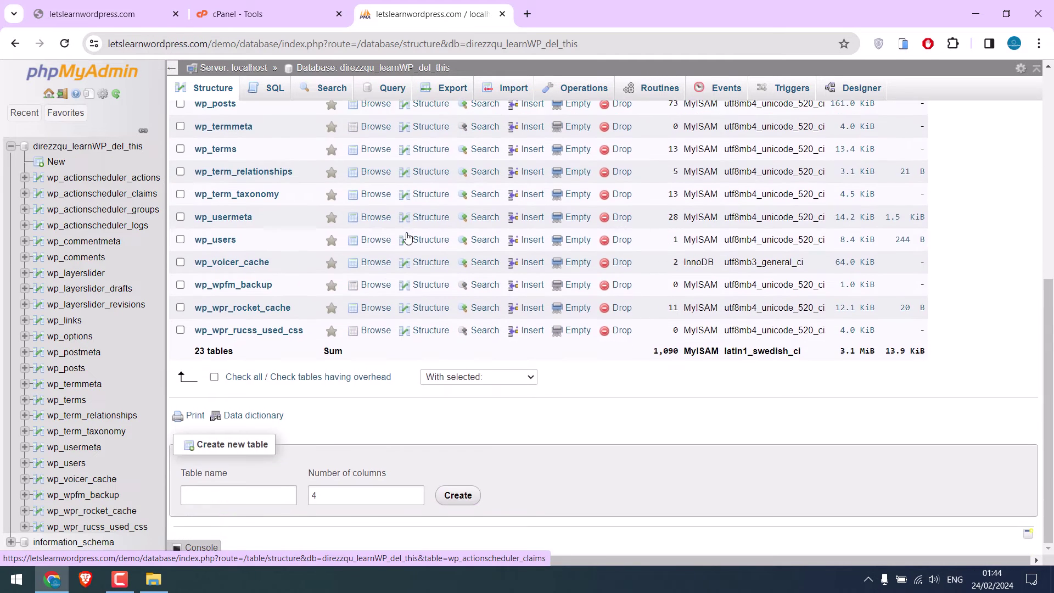
{"action": "left_click", "coordinate": [240, 377]}
{"action": "left_click", "coordinate": [471, 379]}
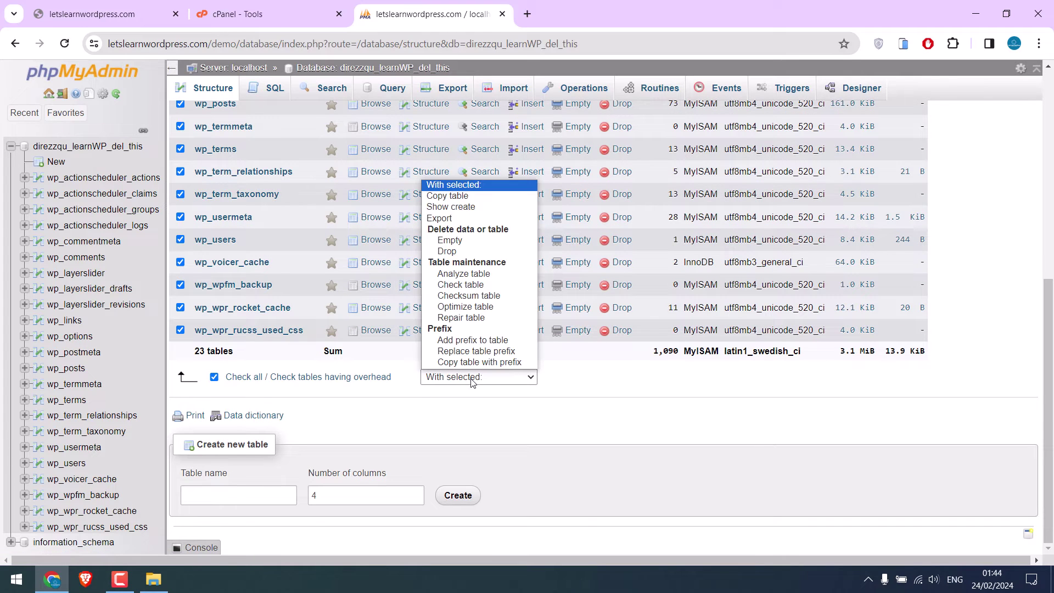
{"action": "left_click", "coordinate": [456, 252]}
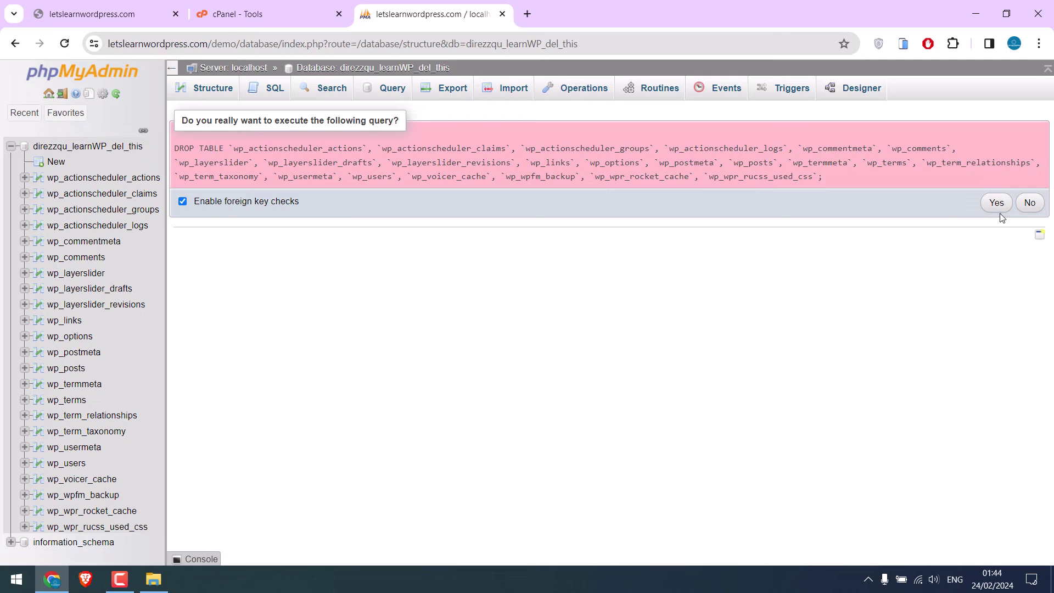
{"action": "left_click", "coordinate": [997, 205]}
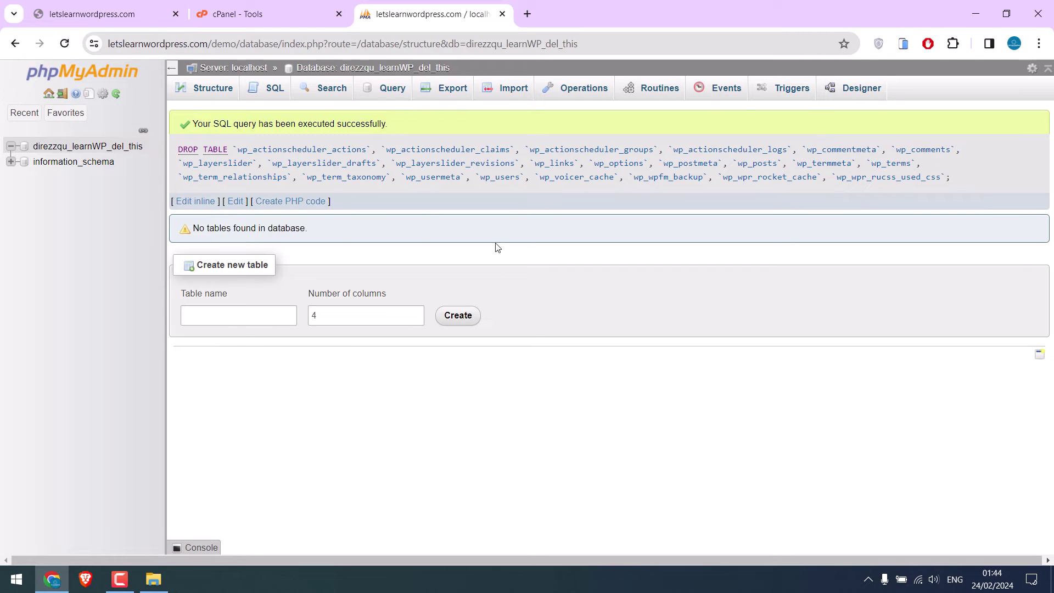
Import the .sql backup from Downloads into the emptied database, running 112 queries
{"action": "left_click", "coordinate": [88, 146]}
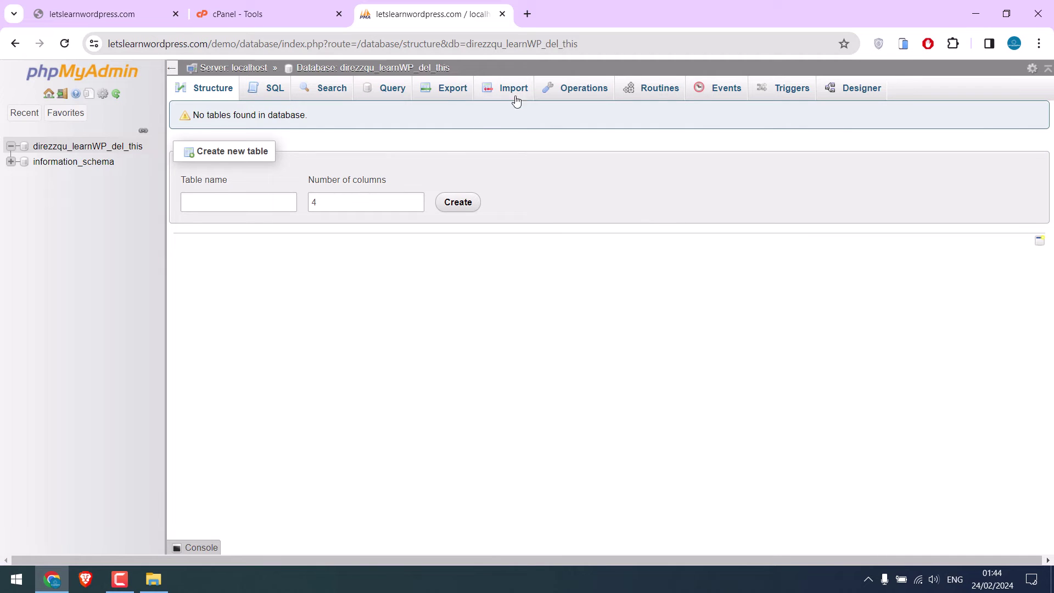
{"action": "left_click", "coordinate": [521, 92]}
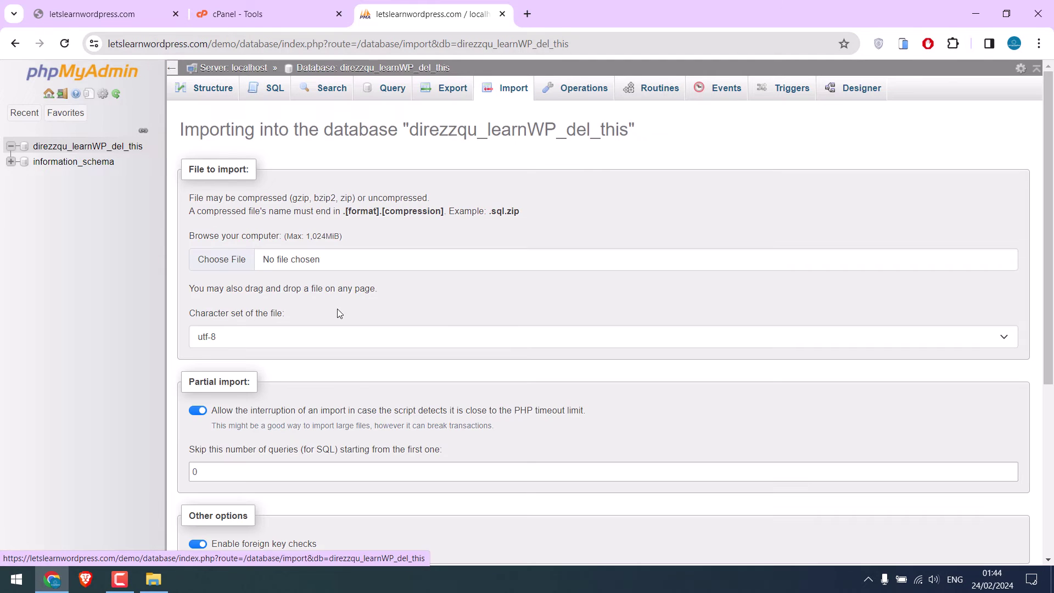
{"action": "scroll", "coordinate": [337, 312], "scroll_direction": "down", "scroll_amount": 5}
{"action": "scroll", "coordinate": [337, 311], "scroll_direction": "up", "scroll_amount": 3}
{"action": "scroll", "coordinate": [337, 314], "scroll_direction": "up", "scroll_amount": 1}
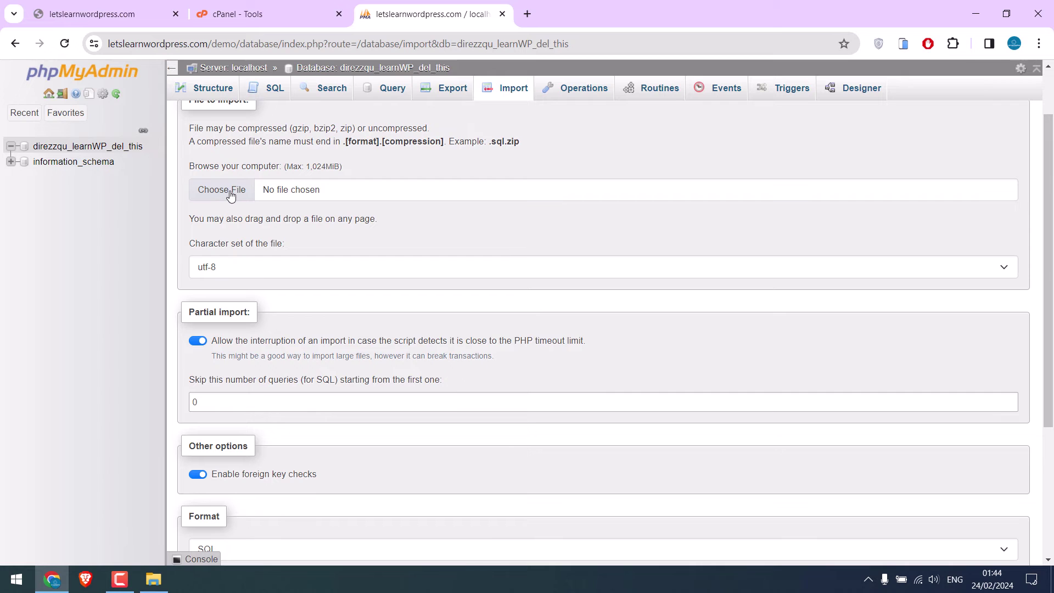
{"action": "left_click", "coordinate": [233, 191]}
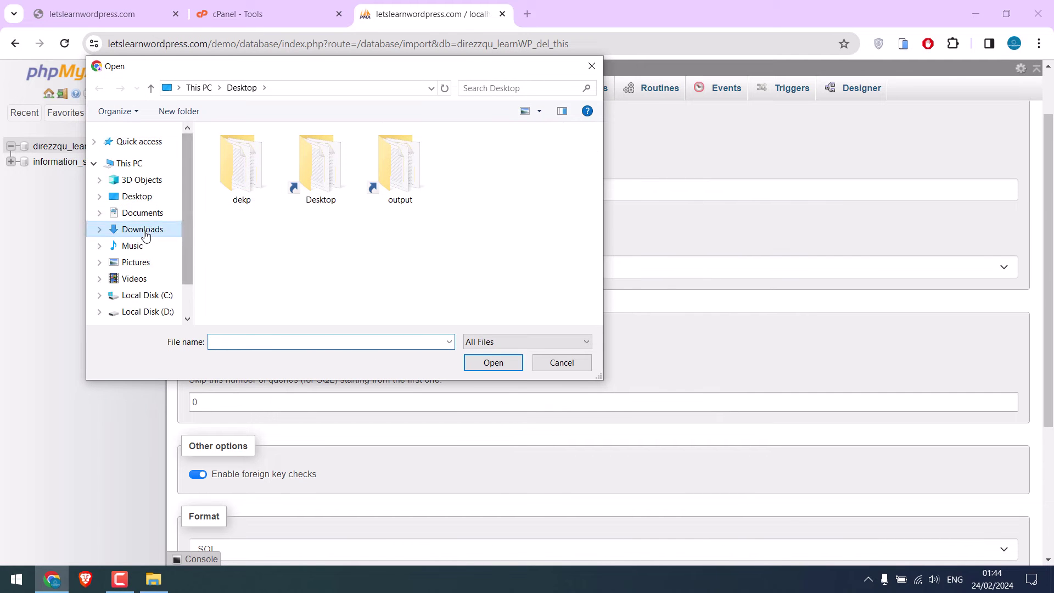
{"action": "left_click", "coordinate": [143, 231]}
{"action": "double_click", "coordinate": [249, 183]}
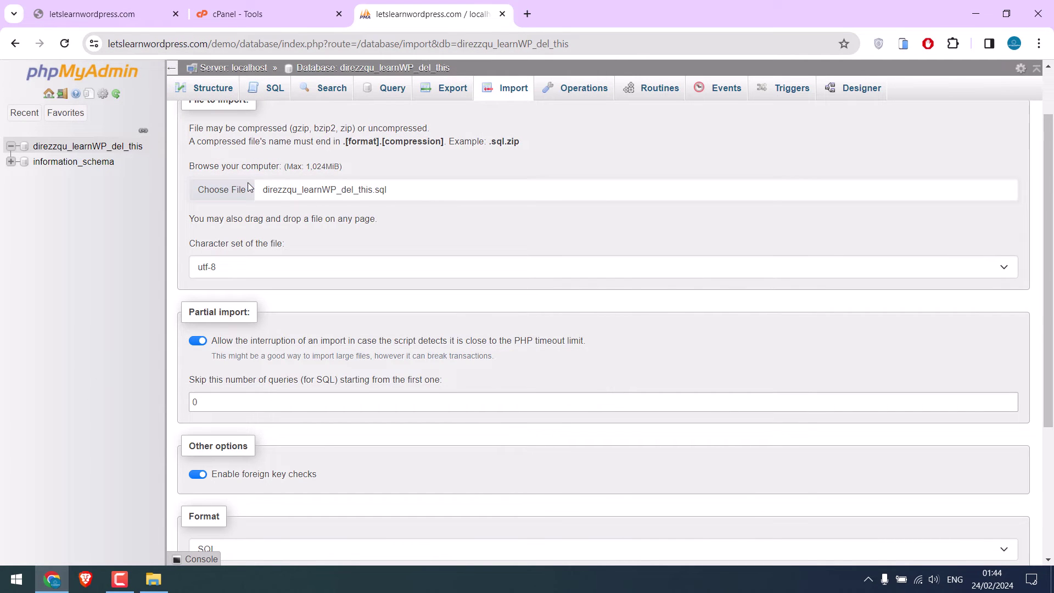
{"action": "scroll", "coordinate": [306, 257], "scroll_direction": "down", "scroll_amount": 4}
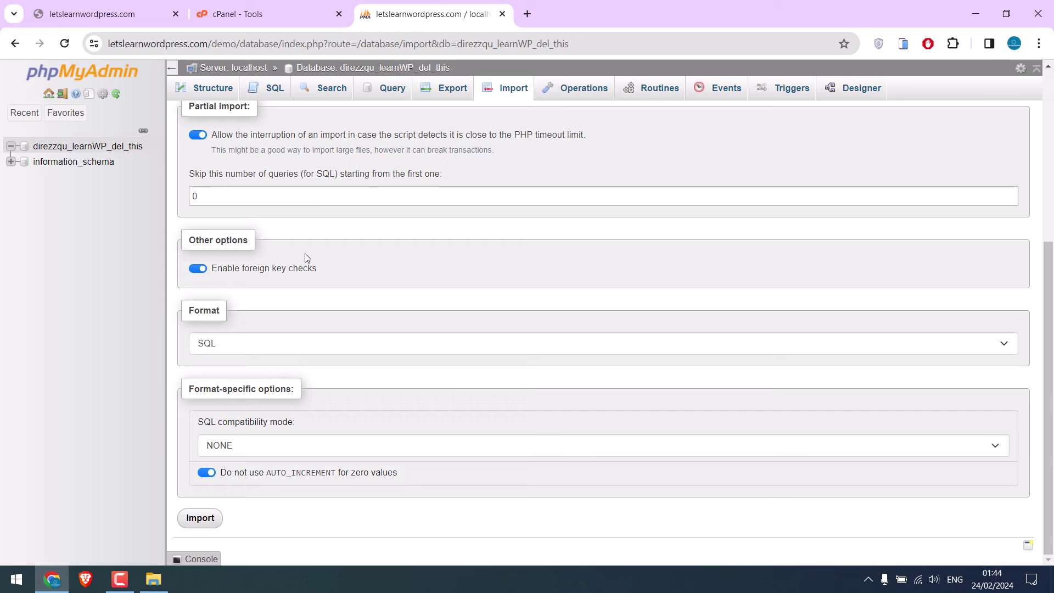
{"action": "left_click", "coordinate": [207, 526]}
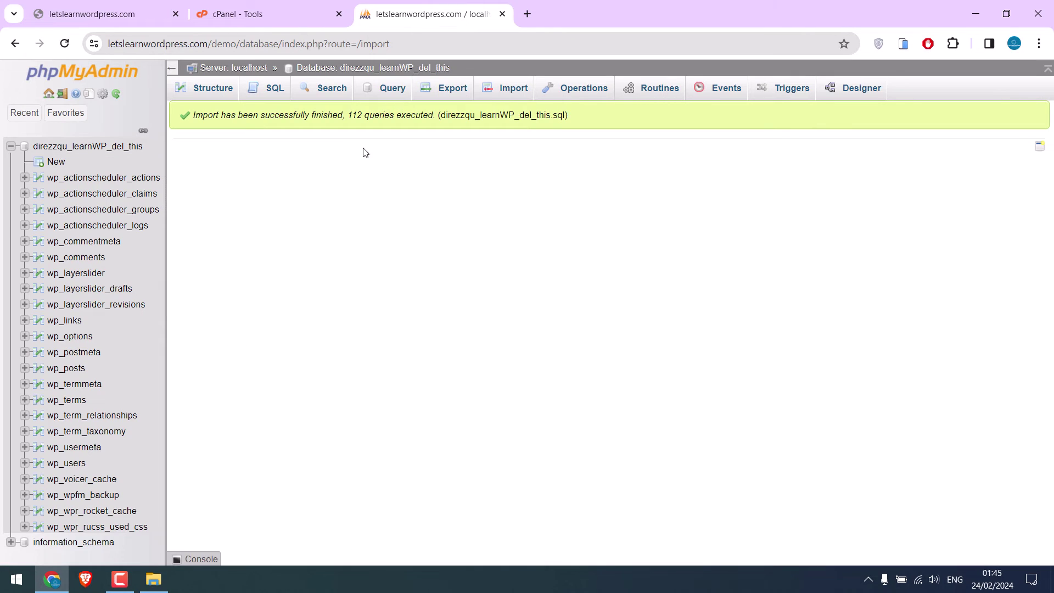
Close phpMyAdmin and load the demo homepage without wp-admin/, now displaying properly
{"action": "left_click", "coordinate": [502, 14]}
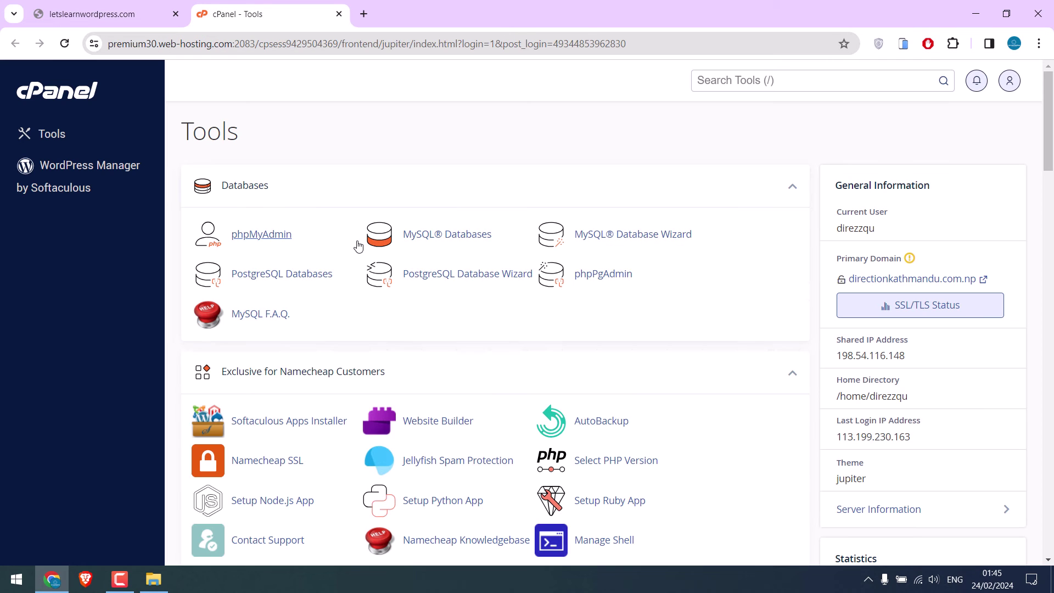
{"action": "left_click", "coordinate": [132, 7]}
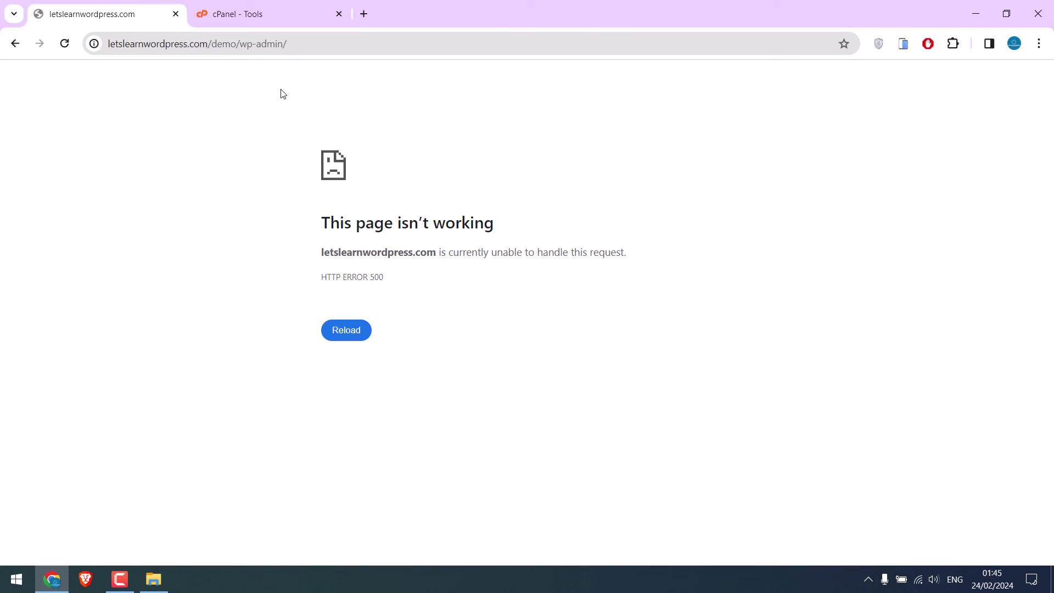
{"action": "left_click_drag", "start_coordinate": [263, 43], "coordinate": [376, 44]}
{"action": "key", "text": "BackSpace"}
{"action": "key", "text": "Return"}
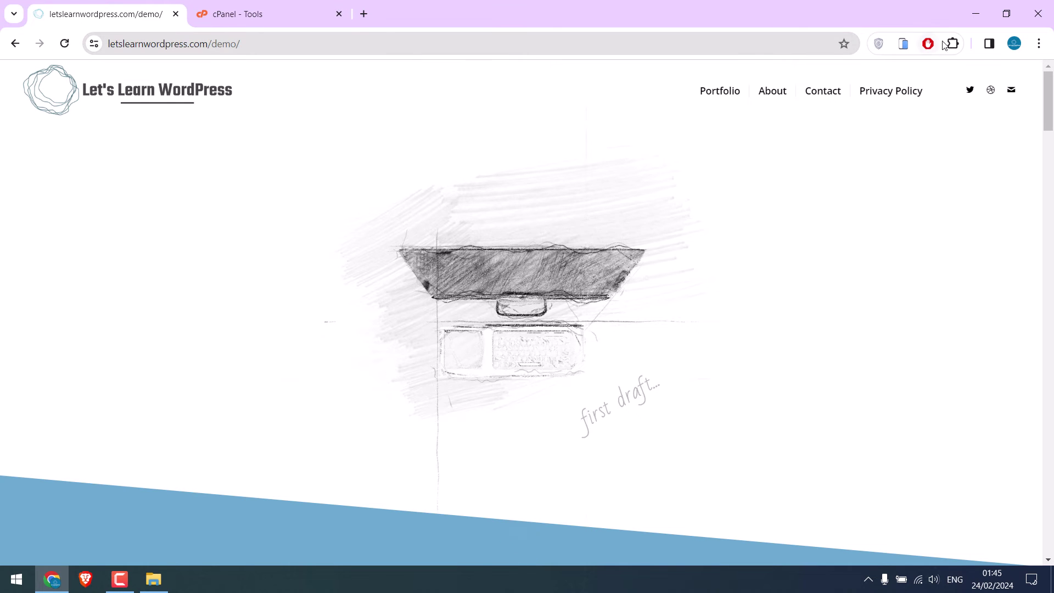
{"action": "mouse_move", "coordinate": [1053, 90]}
{"action": "left_mouse_down"}
{"action": "mouse_move", "coordinate": [1053, 508]}
{"action": "mouse_move", "coordinate": [1053, 91]}
{"action": "left_mouse_up"}
Go to the site's wp-admin/ page and log in as demo with the account password
{"action": "left_click", "coordinate": [354, 37]}
{"action": "type", "text": "wp-adm"}
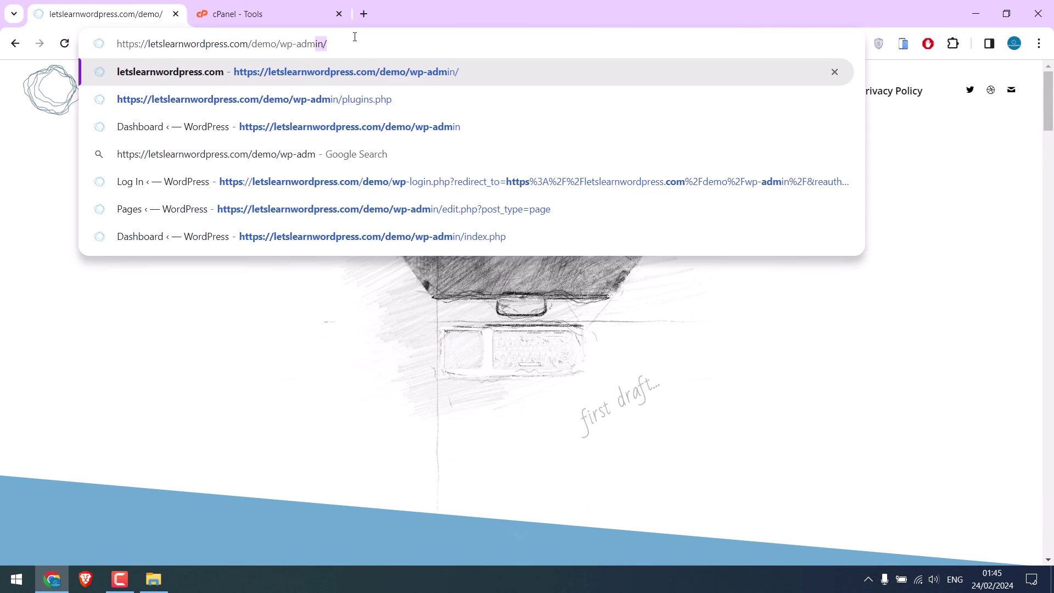
{"action": "type", "text": "in/"}
{"action": "key", "text": "Return"}
{"action": "type", "text": "demo"}
{"action": "key", "text": "Tab"}
{"action": "type", "text": "***************"}
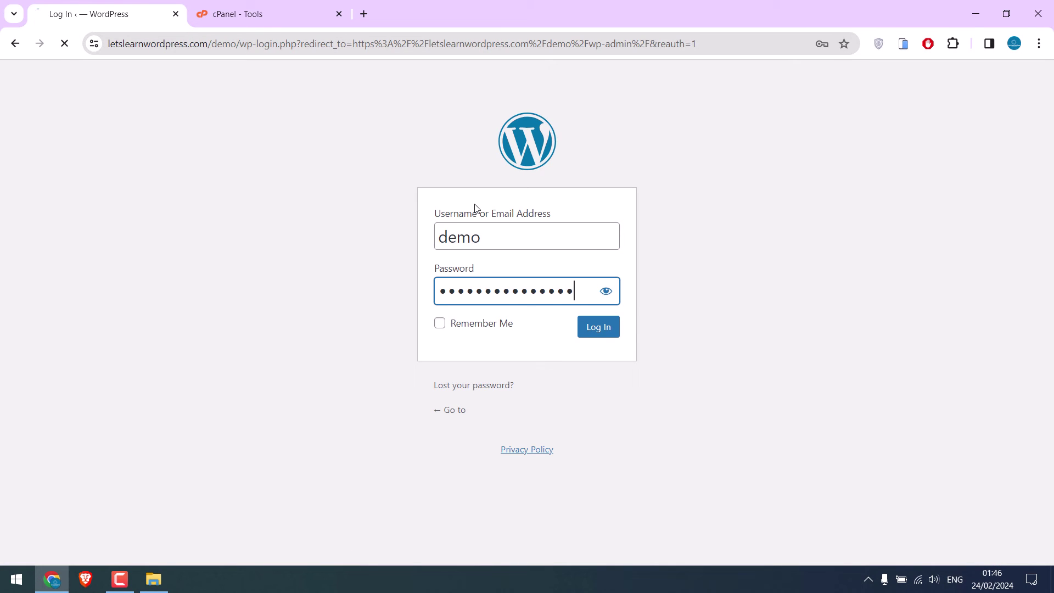
{"action": "key", "text": "Return"}
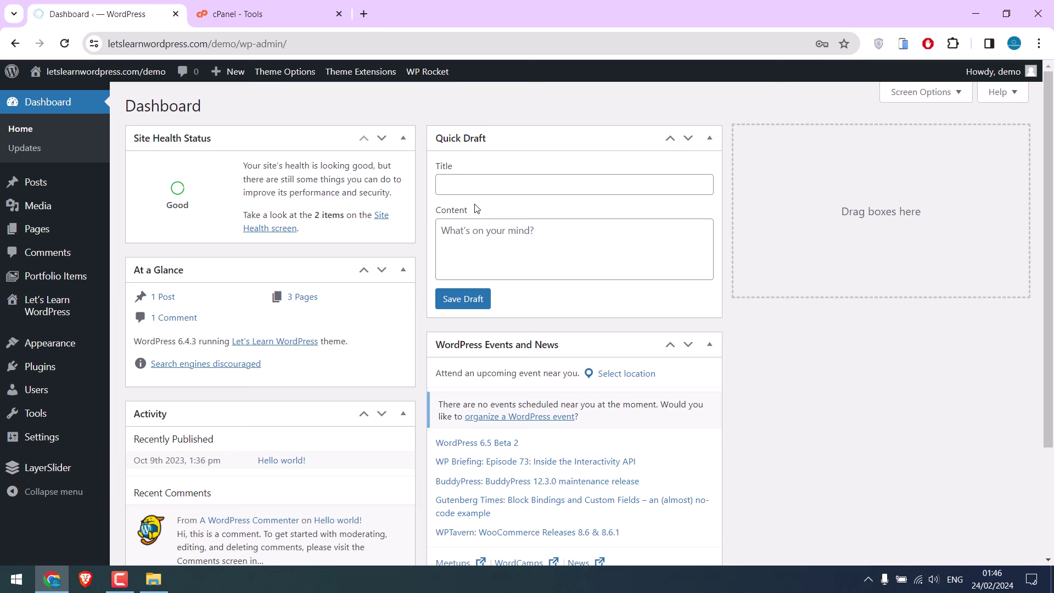
Go to the Import/Export section of the Let's Learn WordPress theme options
{"action": "left_click", "coordinate": [48, 311]}
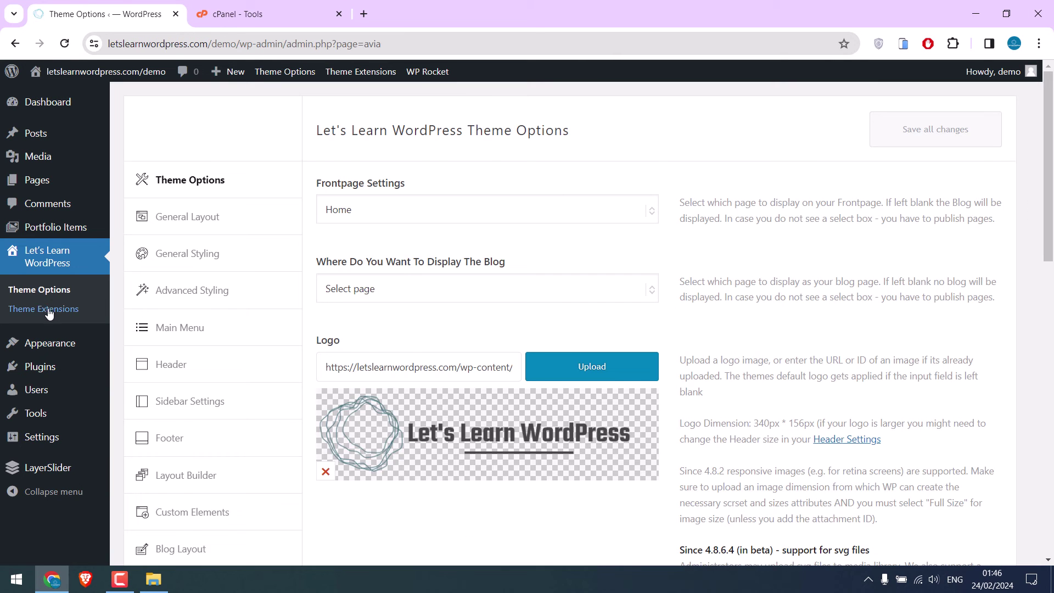
{"action": "scroll", "coordinate": [197, 335], "scroll_direction": "down", "scroll_amount": 1}
{"action": "scroll", "coordinate": [198, 337], "scroll_direction": "down", "scroll_amount": 6}
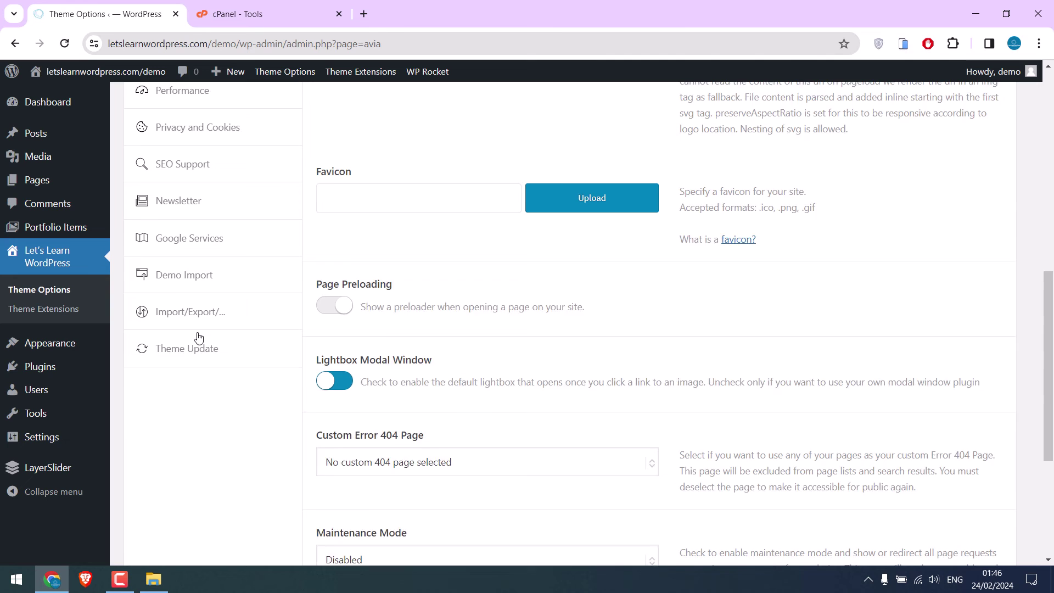
{"action": "left_click", "coordinate": [189, 299]}
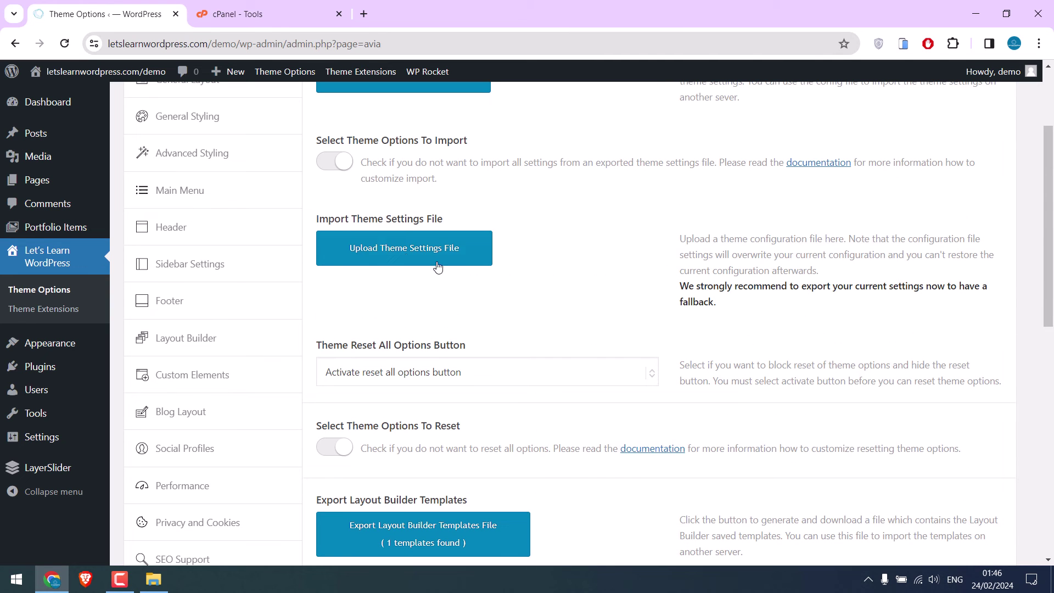
Upload the saved theme settings text file from the computer and insert it
{"action": "left_click", "coordinate": [416, 258]}
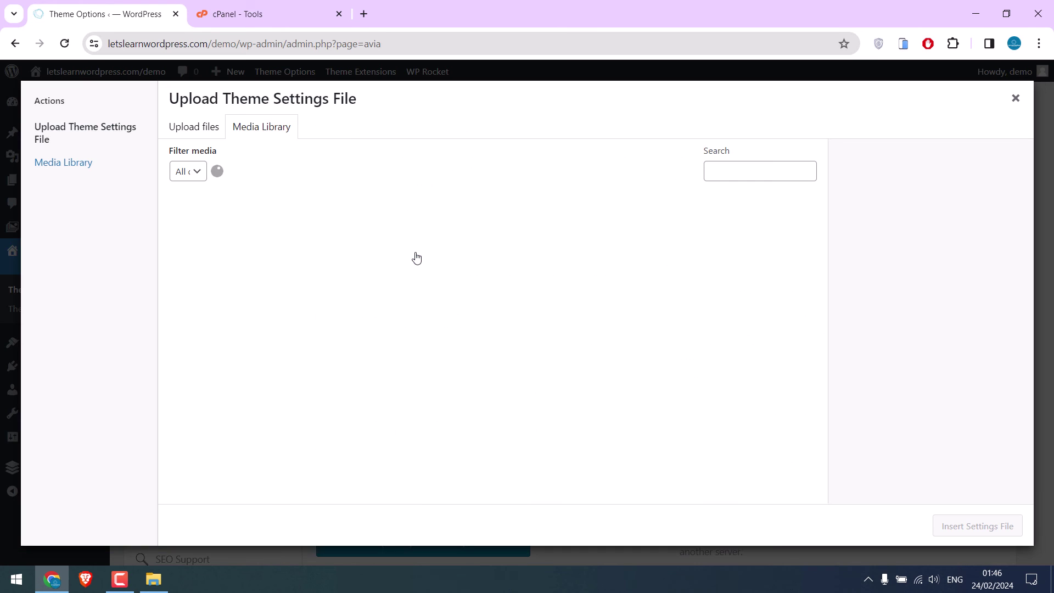
{"action": "left_click", "coordinate": [196, 136]}
{"action": "left_click", "coordinate": [584, 325]}
{"action": "left_click", "coordinate": [278, 170]}
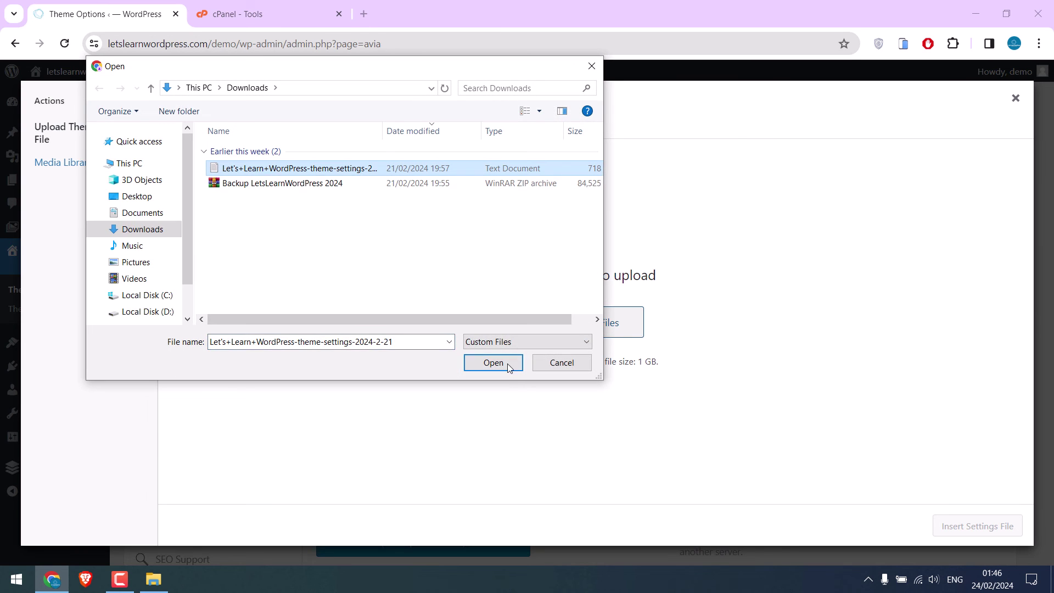
{"action": "left_click", "coordinate": [508, 364]}
{"action": "left_click", "coordinate": [976, 527]}
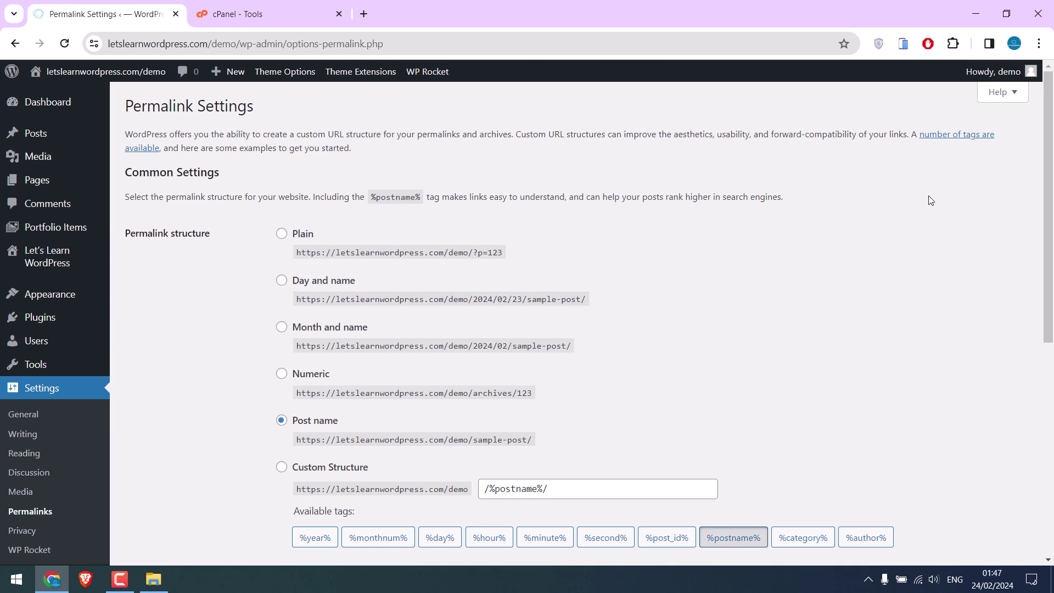
Re-save the Post name permalink settings and open the demo homepage in a new tab
{"action": "left_click_drag", "start_coordinate": [1047, 162], "coordinate": [1048, 376]}
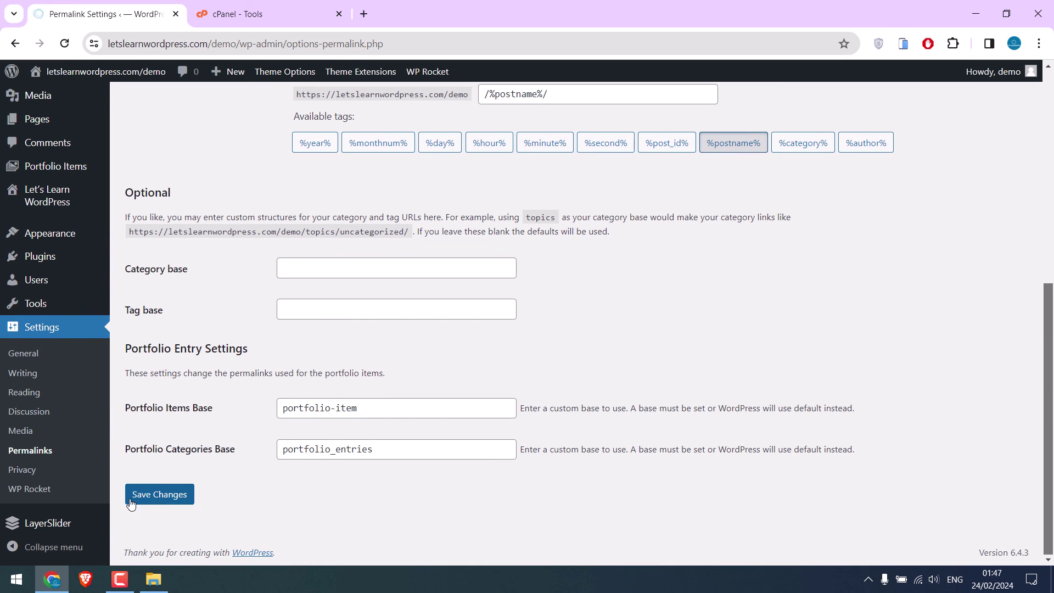
{"action": "left_click", "coordinate": [171, 504]}
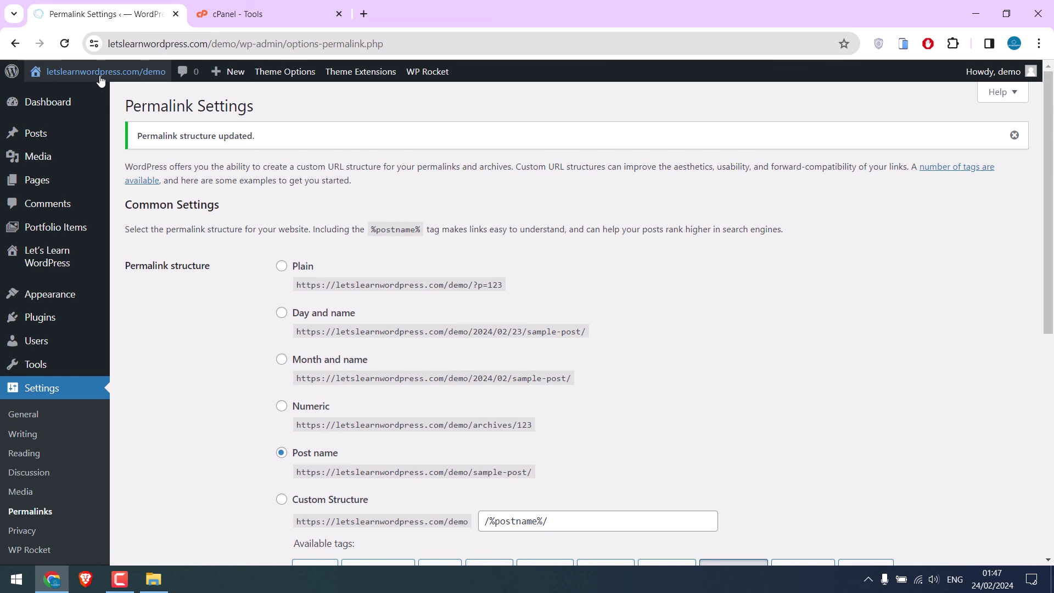
{"action": "right_click", "coordinate": [73, 95]}
{"action": "left_click", "coordinate": [109, 103]}
{"action": "left_click", "coordinate": [262, 15]}
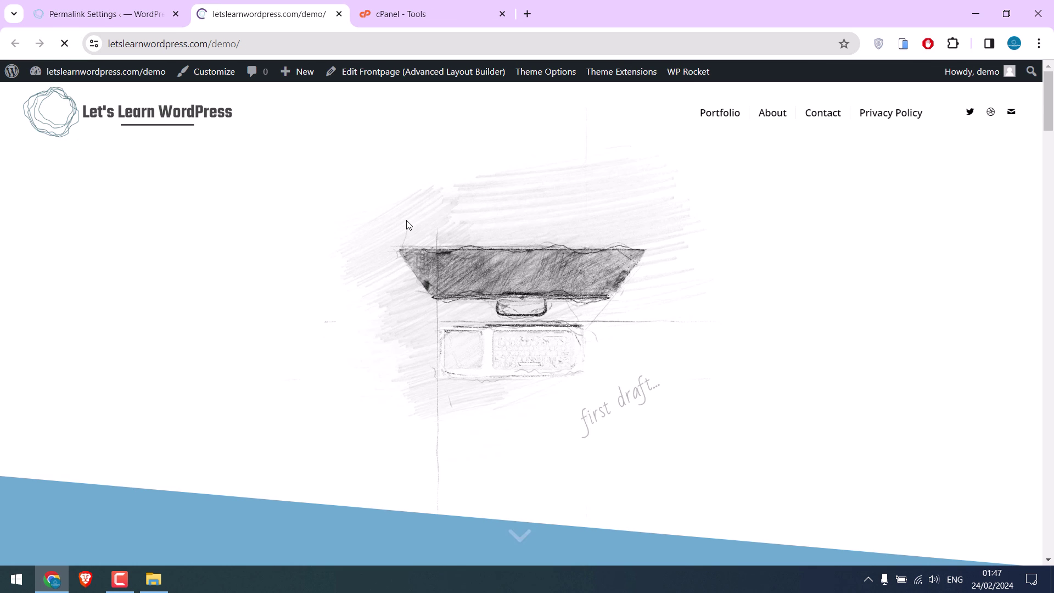